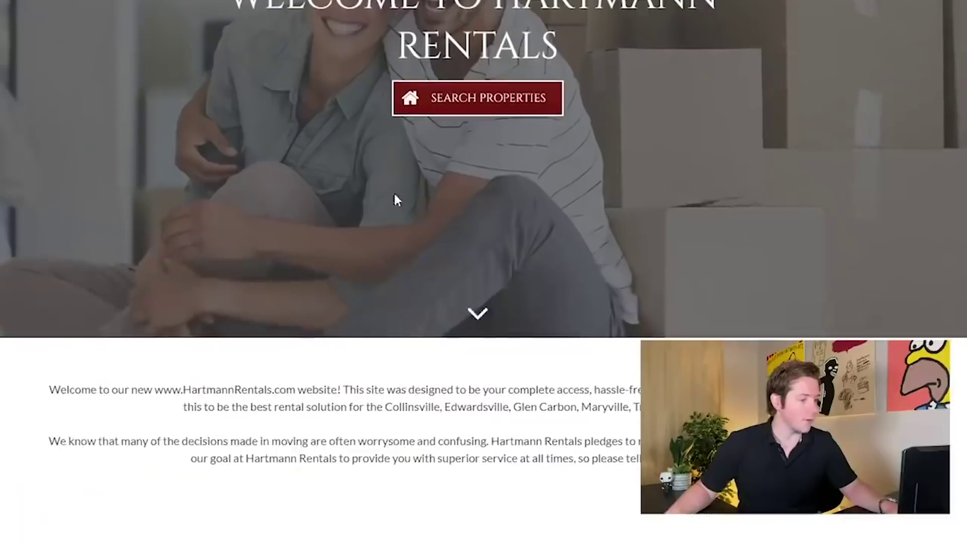
pyautogui.scroll(-5, 393, 198)
pyautogui.scroll(-5, 699, 238)
pyautogui.scroll(3, 712, 243)
pyautogui.scroll(10, 711, 242)
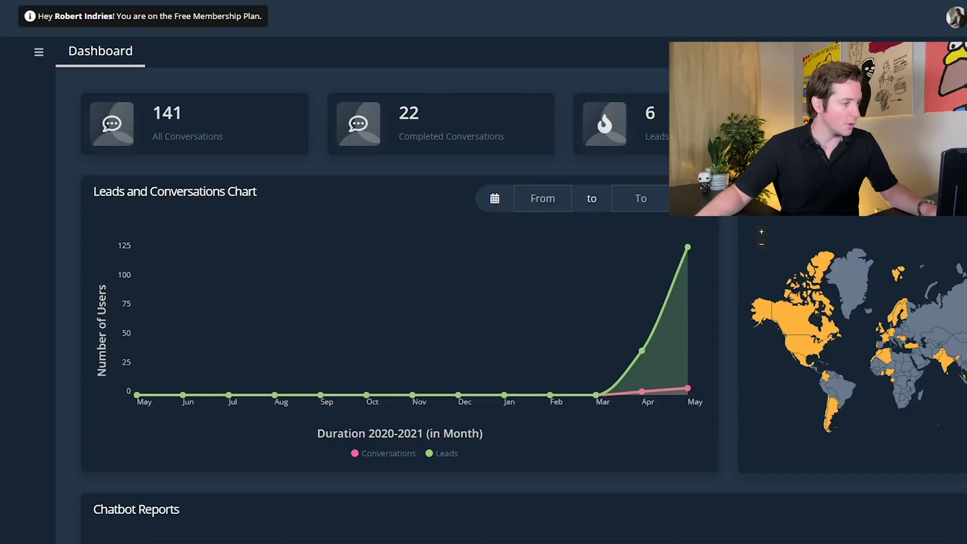
# Create a blank bot from List Of BOTs with no template, then switch to the rental search window.
pyautogui.click(278, 125)
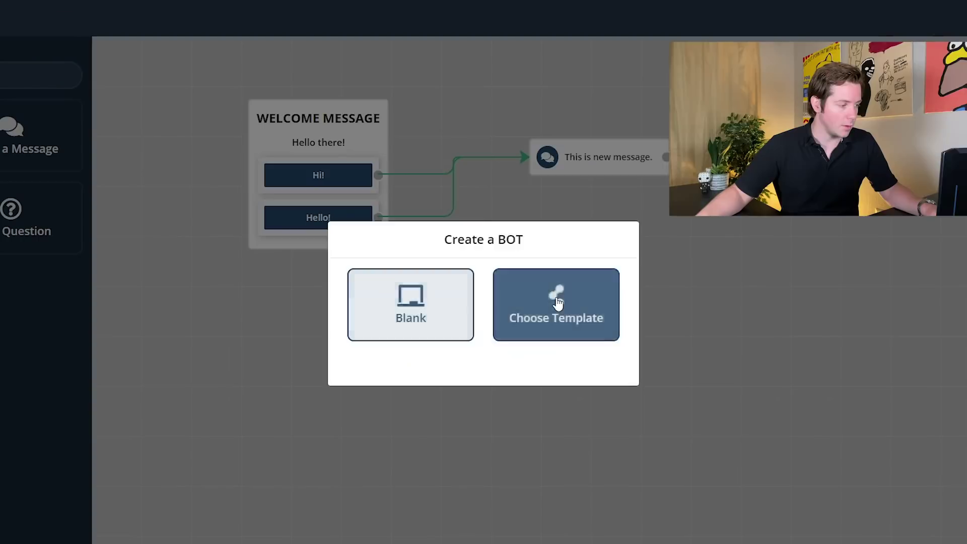
pyautogui.click(555, 304)
pyautogui.click(484, 305)
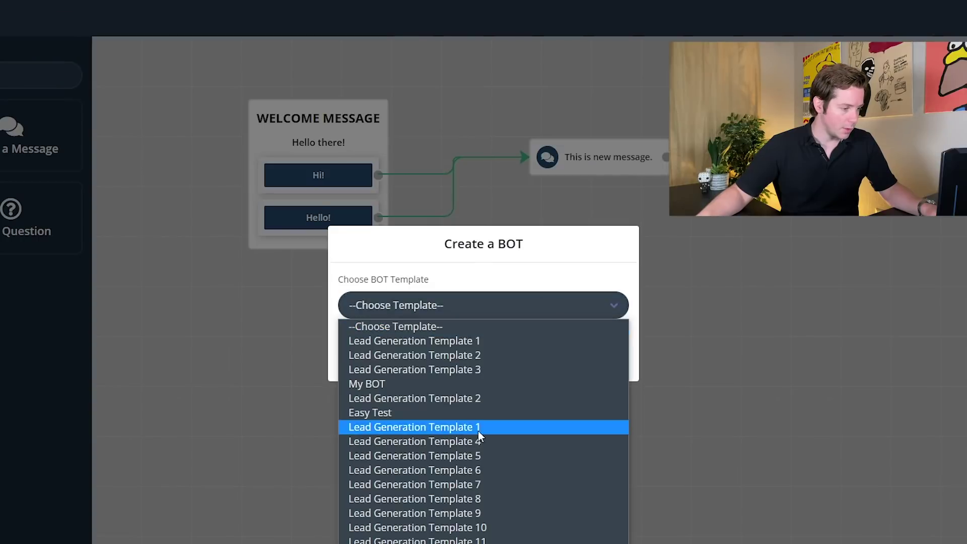
pyautogui.click(558, 245)
pyautogui.click(480, 305)
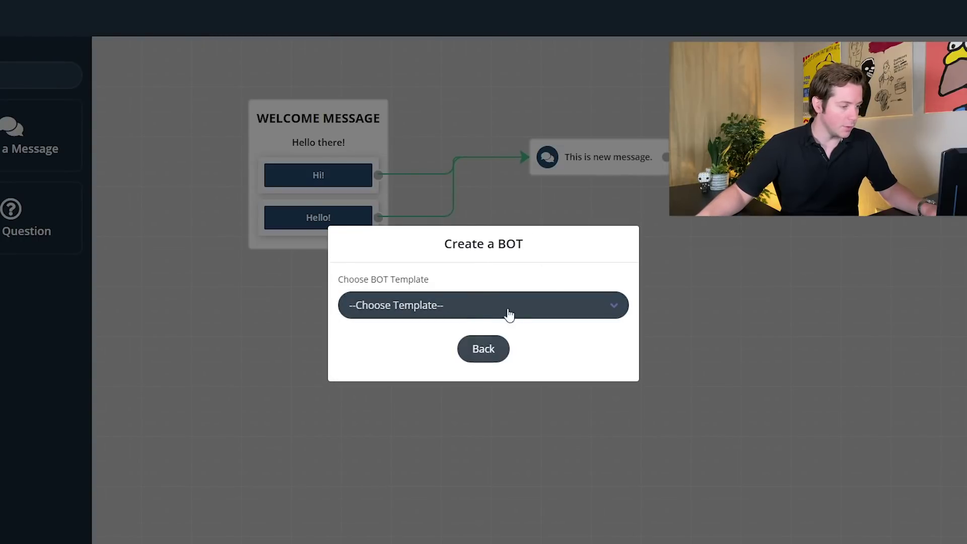
pyautogui.click(484, 348)
pyautogui.hotkey('alt', 'Tab')
pyautogui.click(402, 280)
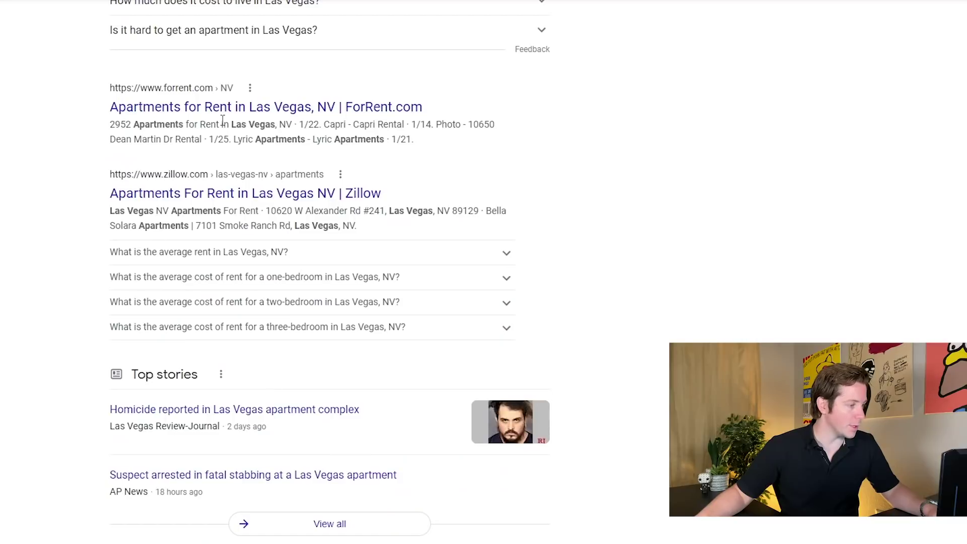
pyautogui.scroll(5, 302, 113)
pyautogui.scroll(5, 302, 113)
pyautogui.scroll(5, 416, 189)
pyautogui.scroll(-6, 324, 285)
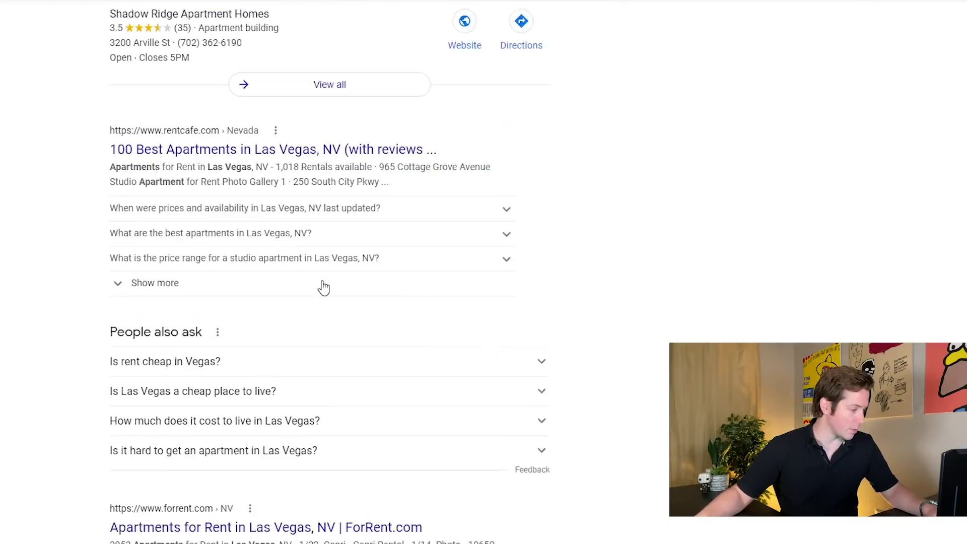
pyautogui.scroll(-8, 324, 286)
pyautogui.scroll(-6, 324, 286)
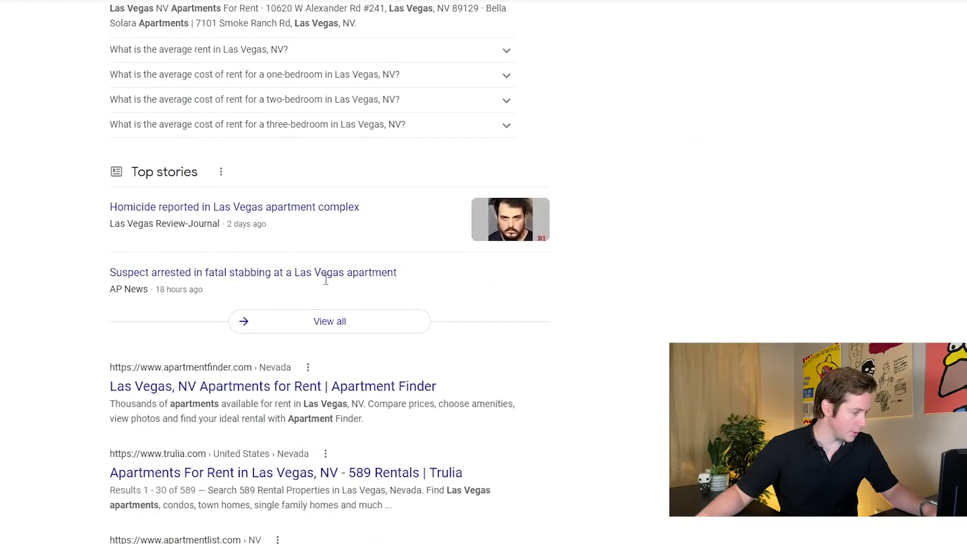
# Open the Apartment Finder Las Vegas listings and copy the Auric Symphony Park name.
pyautogui.click(261, 386)
pyautogui.moveTo(445, 121); pyautogui.dragTo(292, 115)
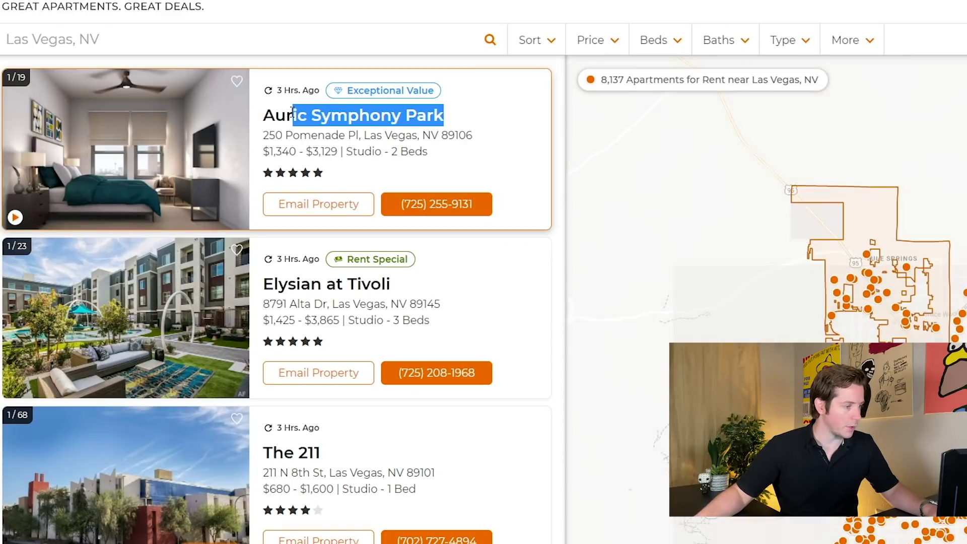
pyautogui.hotkey('ctrl', 'c')
# Open the Auric Symphony Park site in a new tab and snap it beside the BotFuse builder.
pyautogui.hotkey('ctrl', 't')
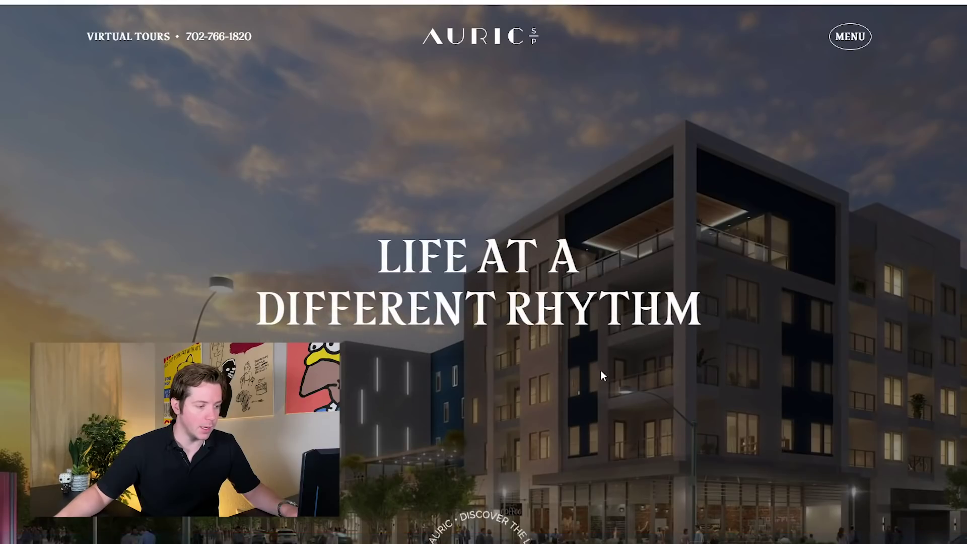
pyautogui.scroll(-3, 597, 370)
pyautogui.scroll(3, 742, 405)
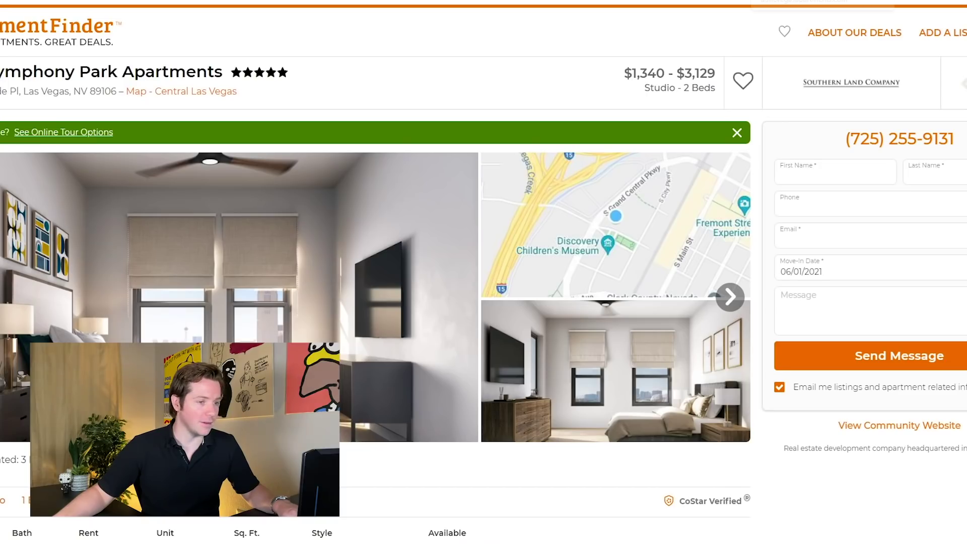
pyautogui.hotkey('alt', 'Tab')
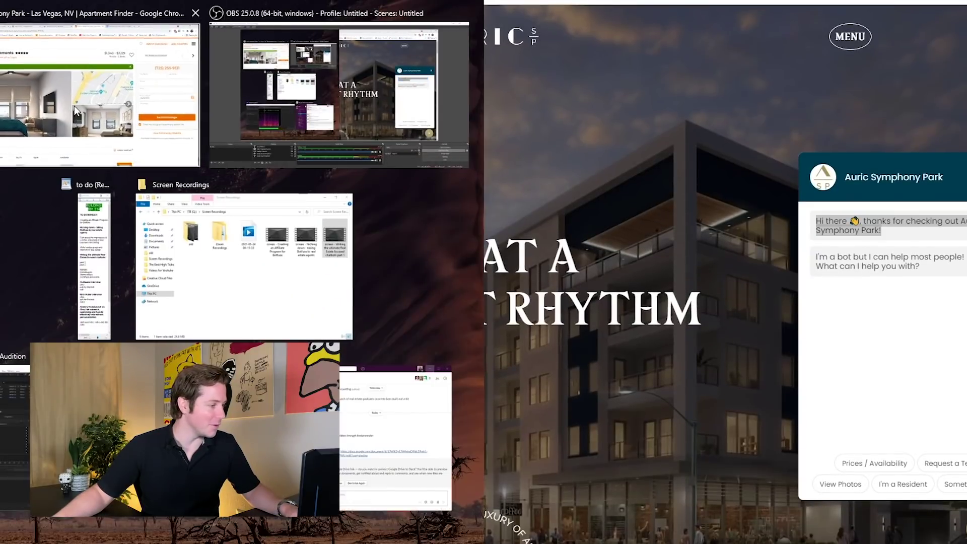
pyautogui.click(74, 106)
pyautogui.hotkey('alt', 'Tab')
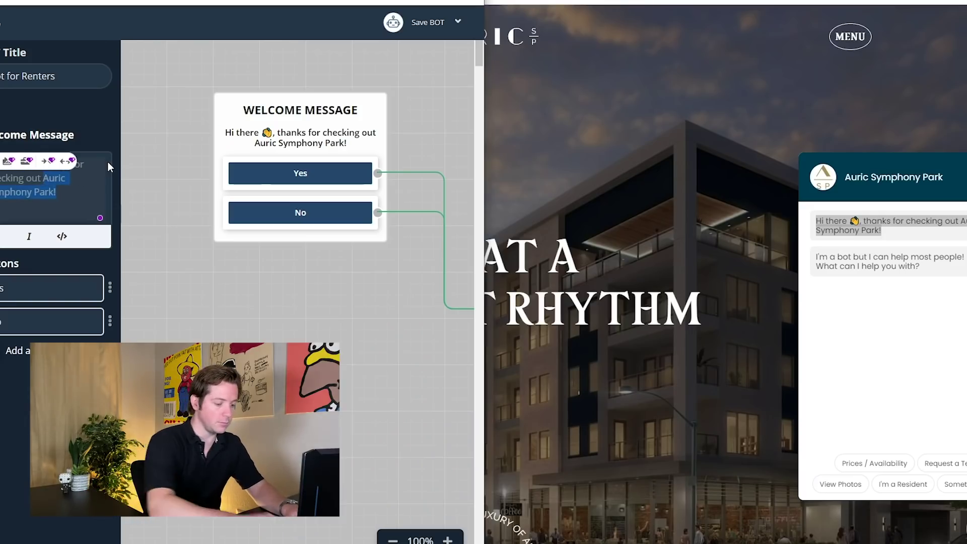
pyautogui.write('{Name of')
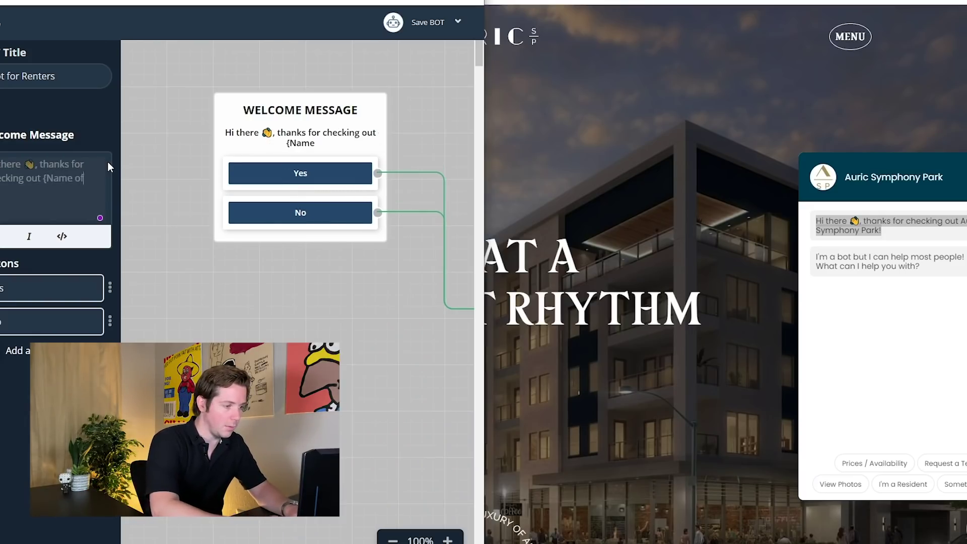
pyautogui.write(' Apartment Comple')
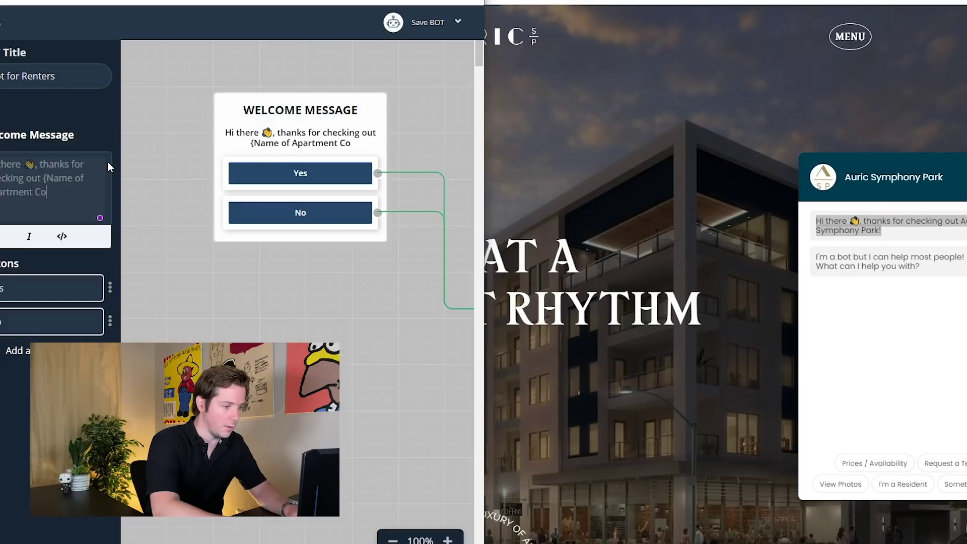
pyautogui.write('x}')
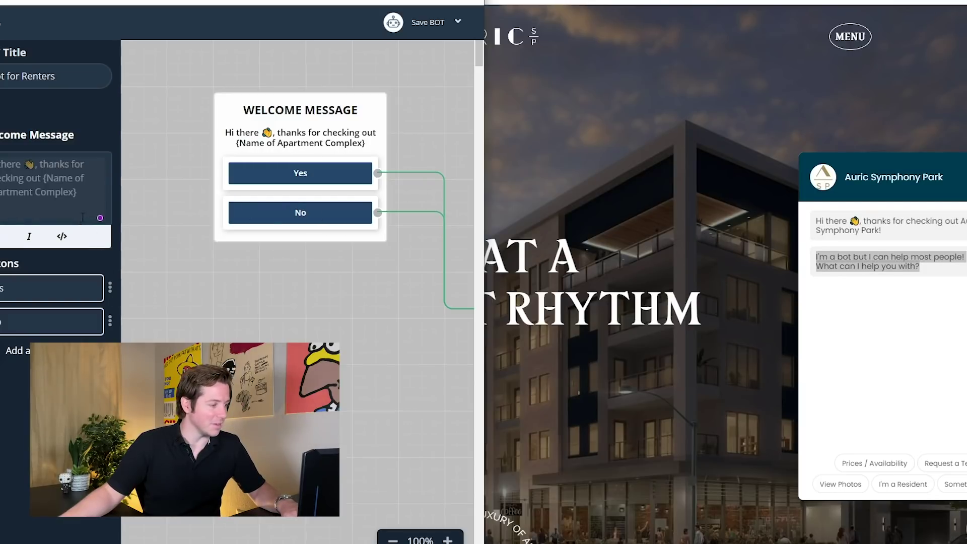
# Add 'What can I help you with?' to the welcome, plus fourth and fifth reply buttons.
pyautogui.hotkey('ctrl', 'v')
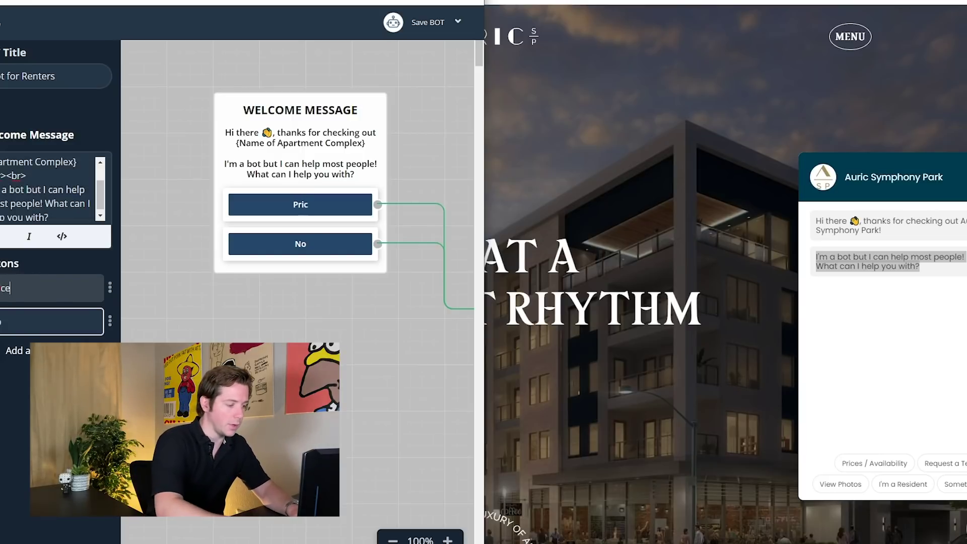
pyautogui.write('Availability')
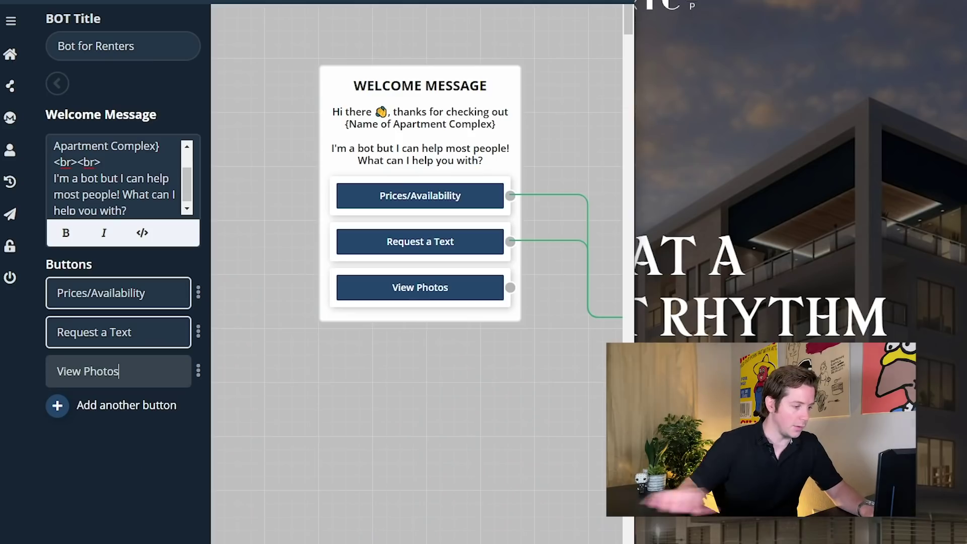
pyautogui.click(57, 405)
pyautogui.write("I'm a Resi")
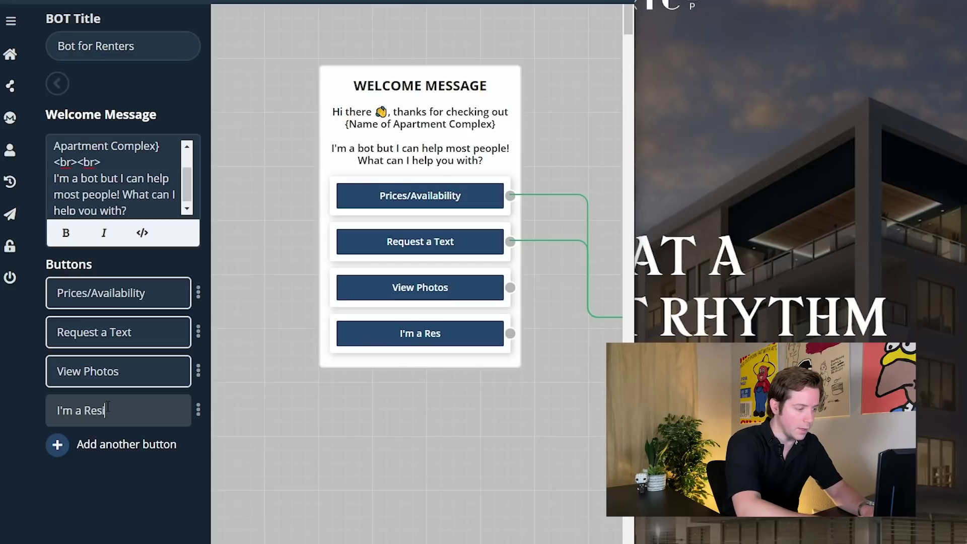
pyautogui.write('dent')
pyautogui.click(57, 444)
pyautogui.write('Something ')
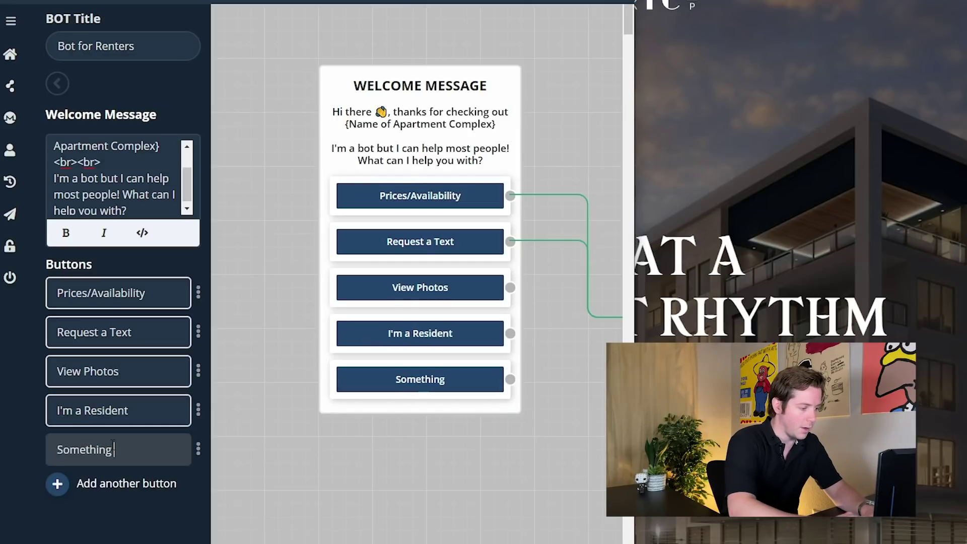
pyautogui.write('Else')
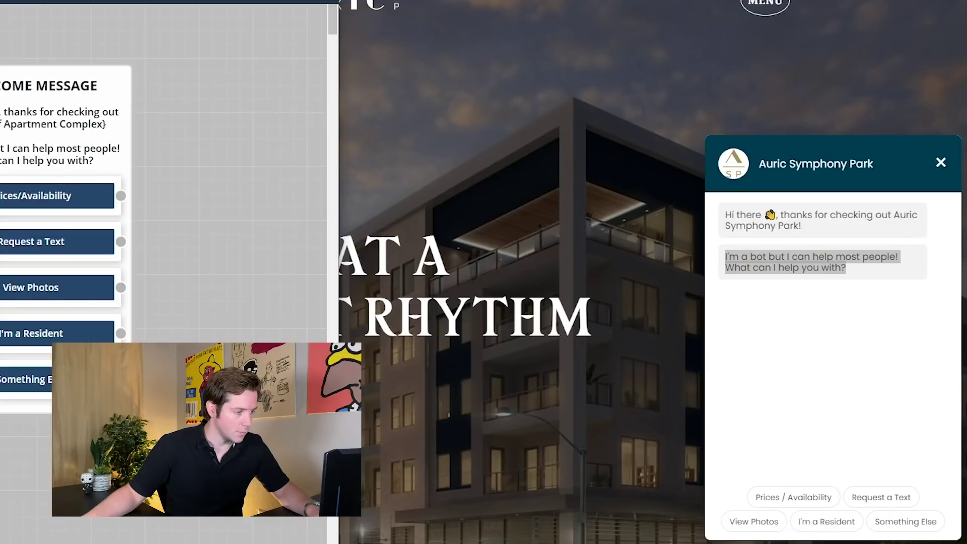
# Try Prices/Availability live, then add its prices message and INSERT LINK TO PRICING PAGE placeholder.
pyautogui.click(793, 497)
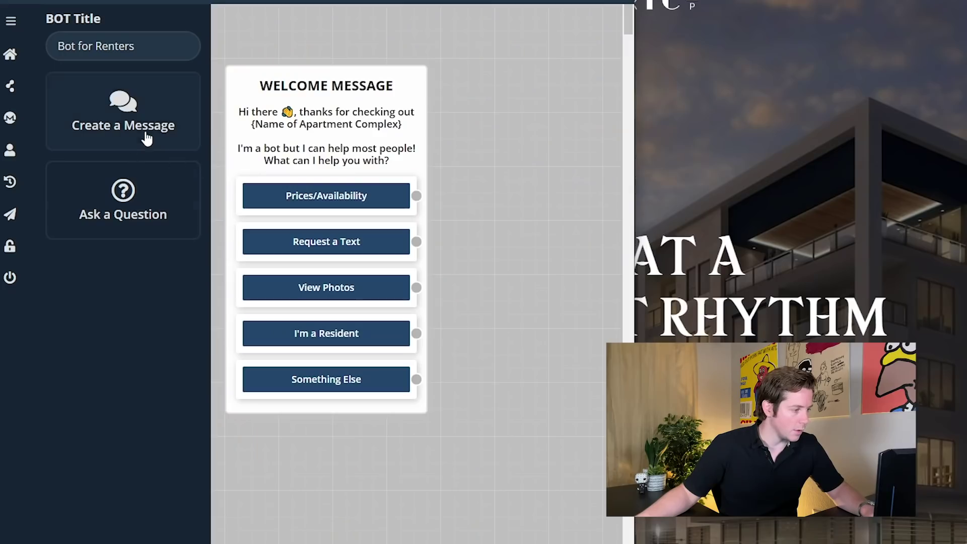
pyautogui.click(144, 134)
pyautogui.moveTo(272, 165); pyautogui.dragTo(501, 150)
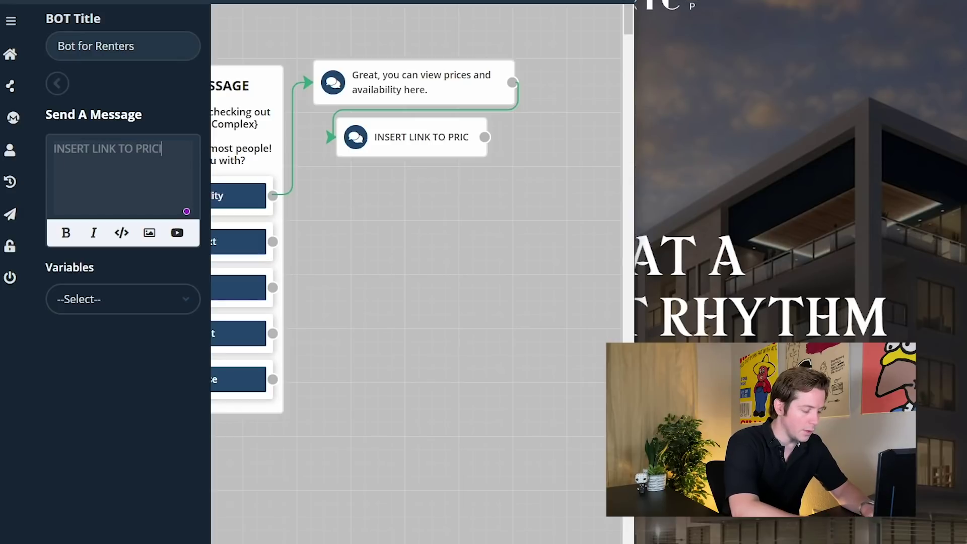
pyautogui.write('PAGE')
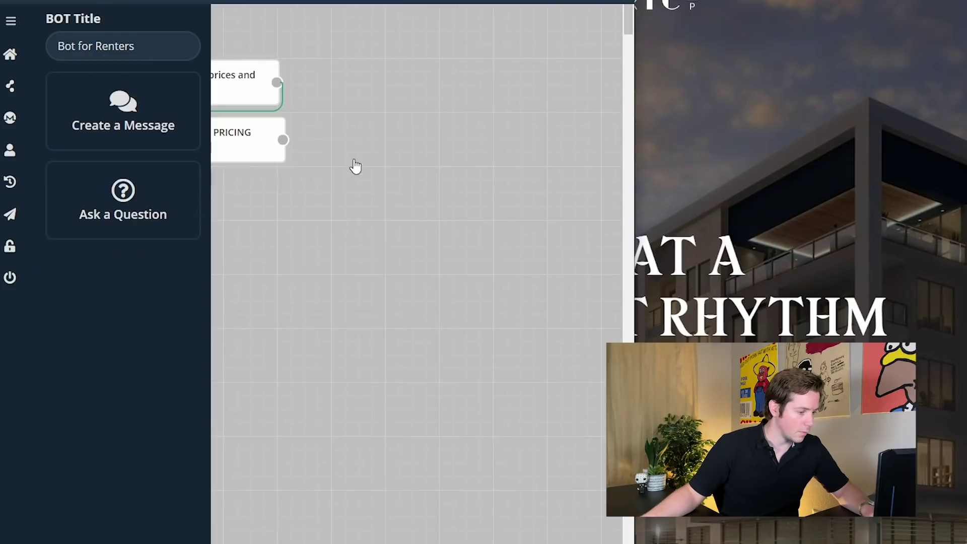
pyautogui.moveTo(302, 227); pyautogui.dragTo(475, 204)
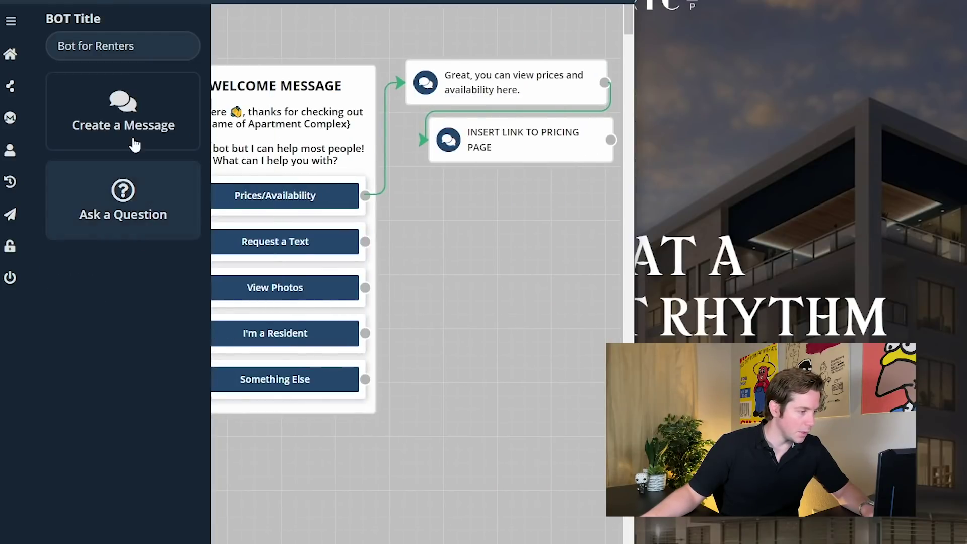
# Add a Buttons question 'What else can I help you with?' after the pricing link.
pyautogui.click(123, 200)
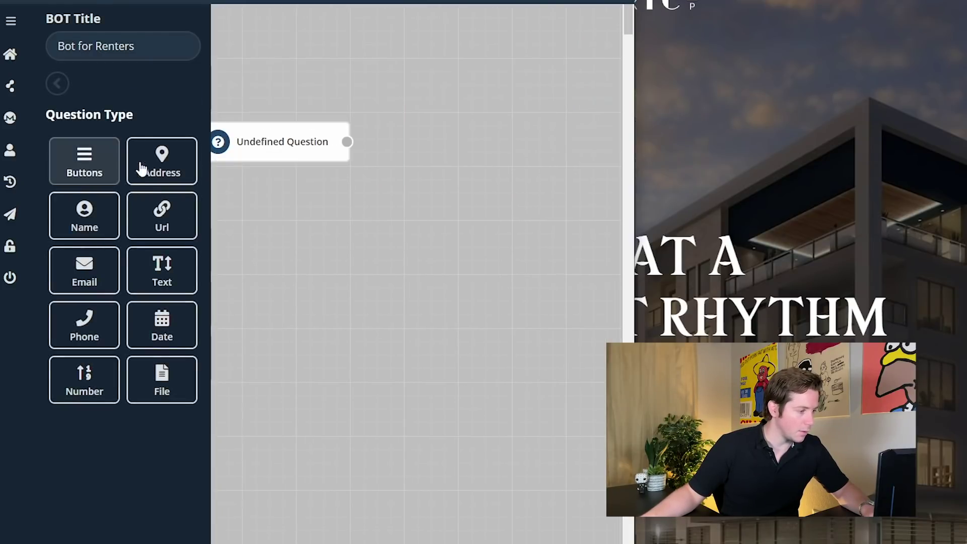
pyautogui.click(83, 160)
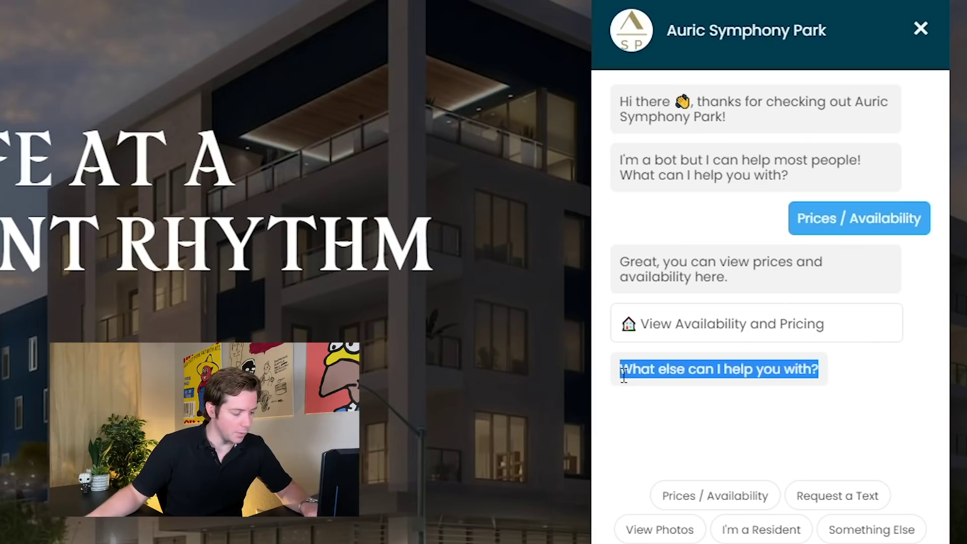
pyautogui.click(132, 299)
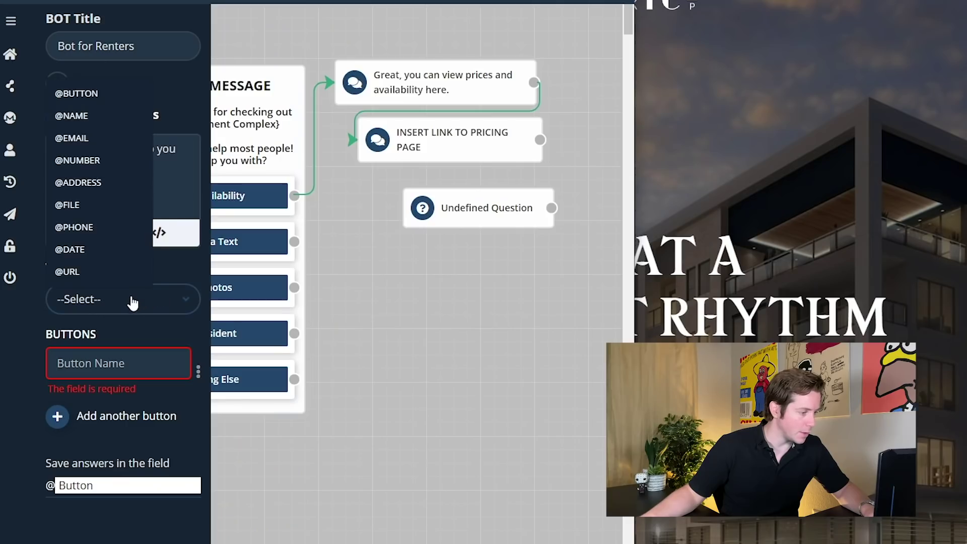
pyautogui.click(449, 219)
# Give the follow-up question its five answer options, including Request a Text, and position it lower.
pyautogui.click(308, 324)
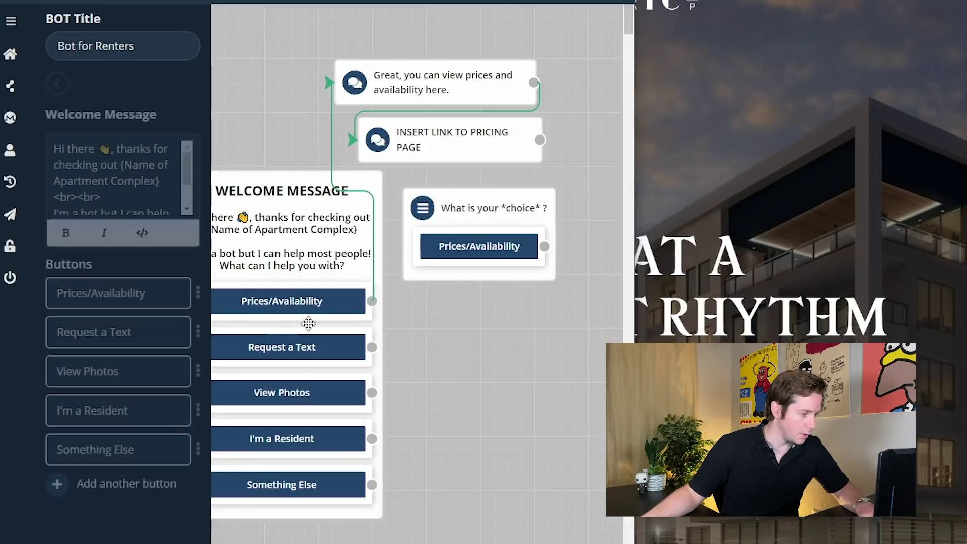
pyautogui.click(282, 346)
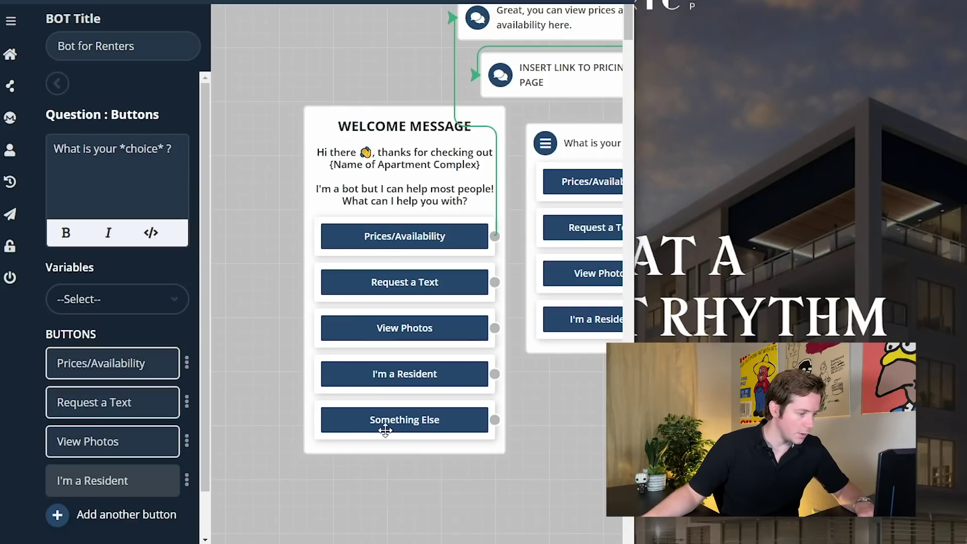
pyautogui.click(126, 514)
pyautogui.write('Something Else')
pyautogui.moveTo(418, 374); pyautogui.dragTo(226, 373)
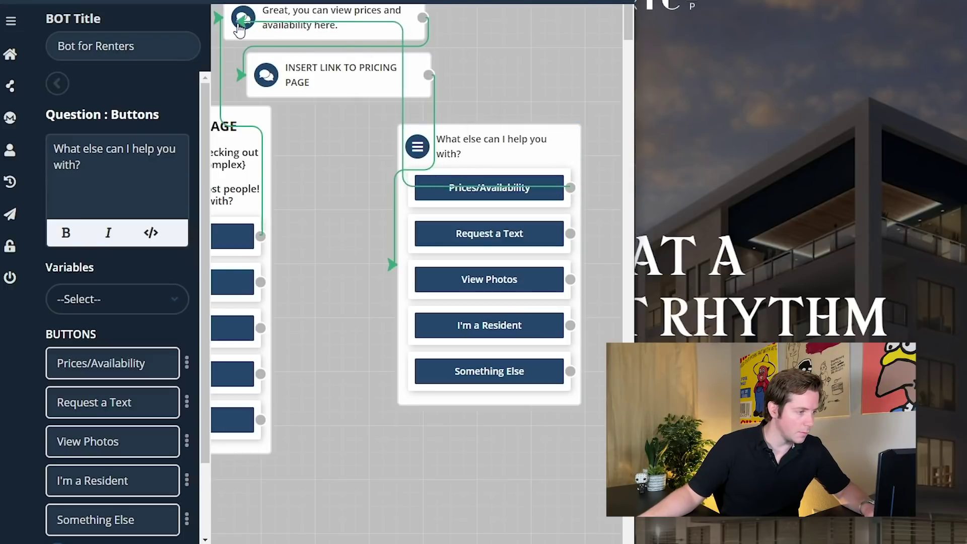
pyautogui.moveTo(483, 145); pyautogui.dragTo(287, 483)
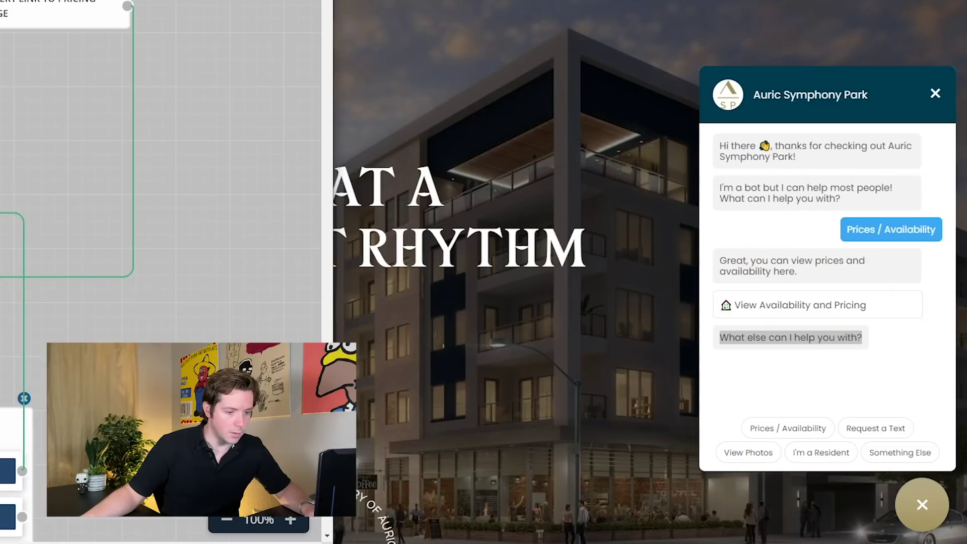
# Try Request a Text live and start its SMS message branch, deleting a stray node.
pyautogui.click(874, 429)
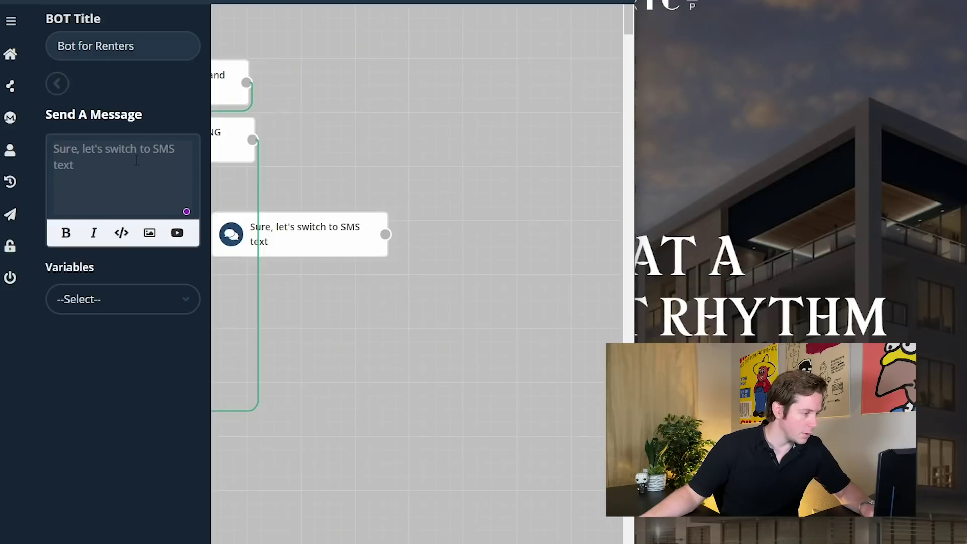
pyautogui.click(83, 129)
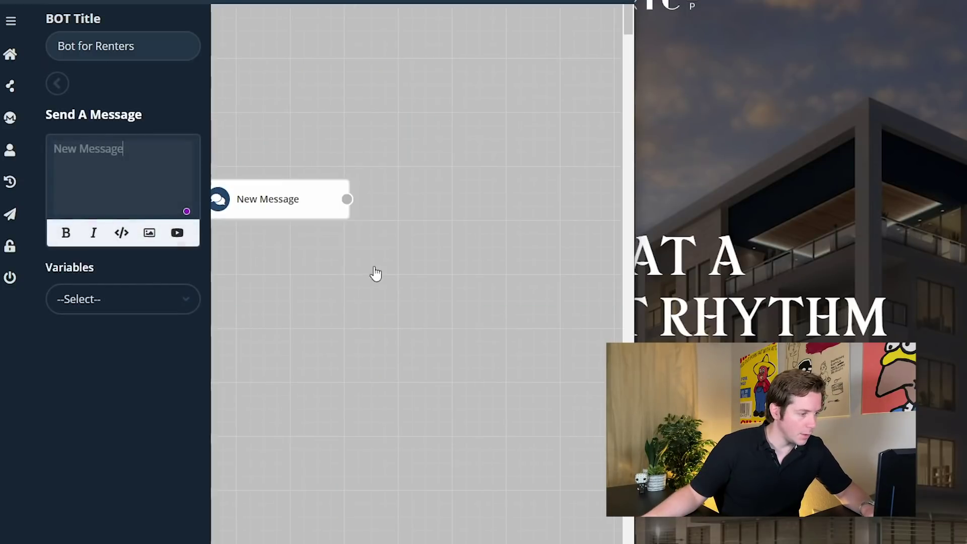
pyautogui.click(341, 177)
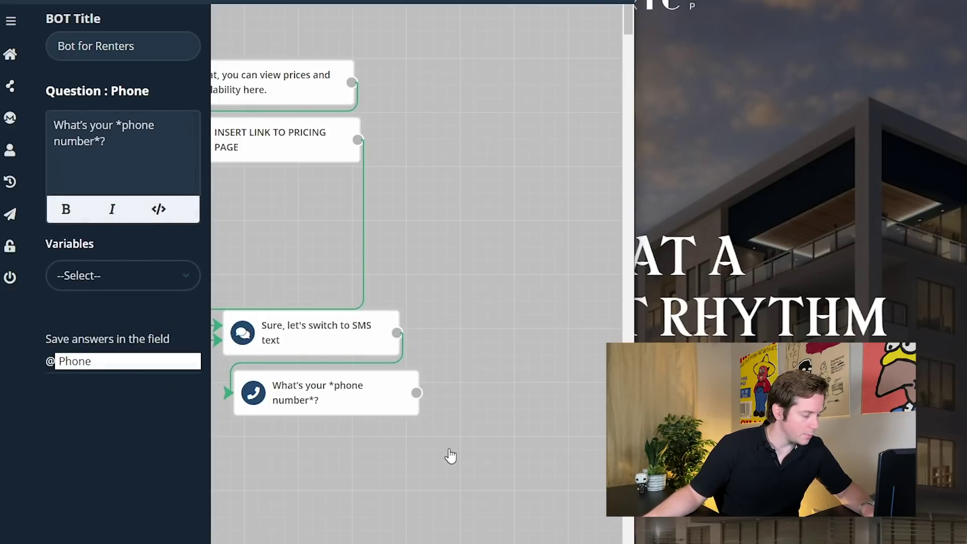
pyautogui.moveTo(416, 227); pyautogui.dragTo(638, 227)
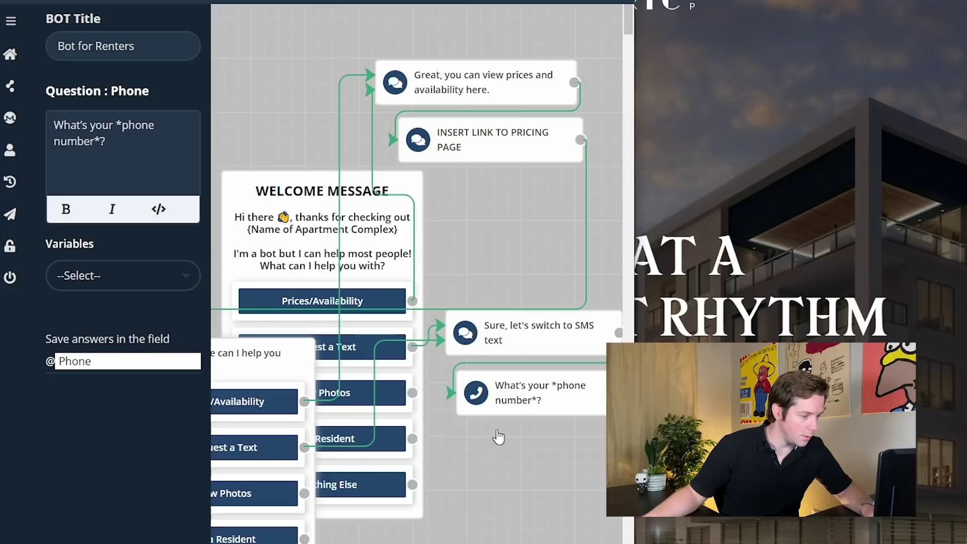
pyautogui.moveTo(415, 330); pyautogui.dragTo(368, 331)
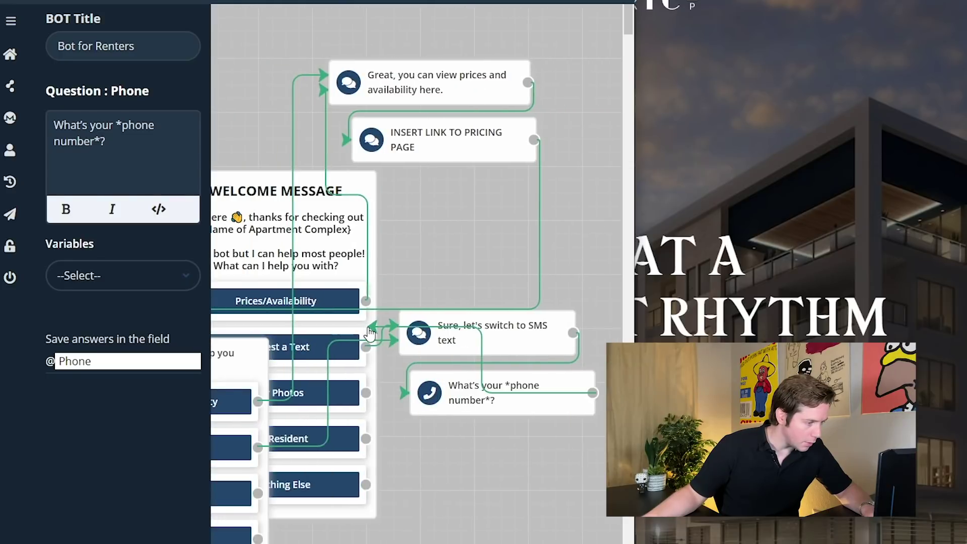
# Connect the phone question back to 'What else can I help you with?', then try View Photos live.
pyautogui.click(326, 521)
pyautogui.moveTo(423, 529); pyautogui.dragTo(419, 363)
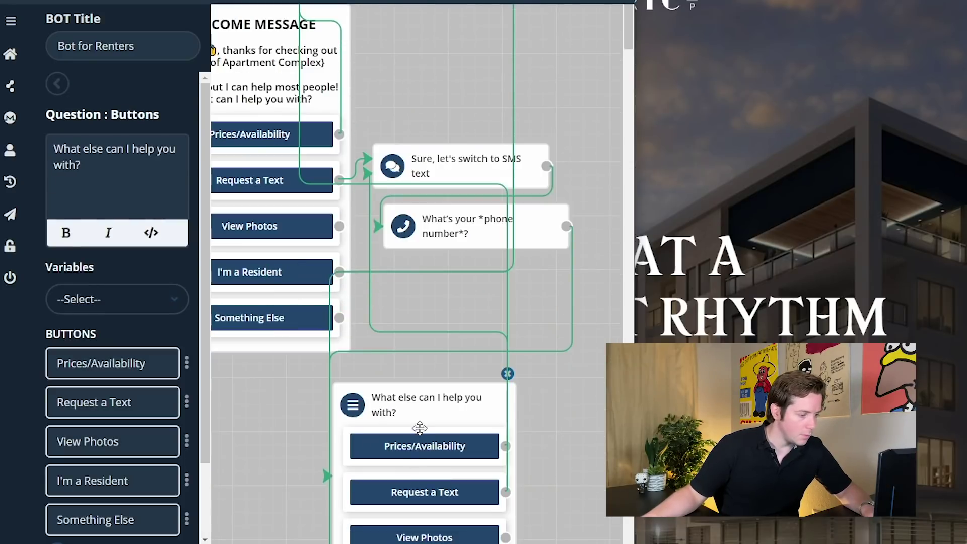
pyautogui.moveTo(420, 428); pyautogui.dragTo(408, 412)
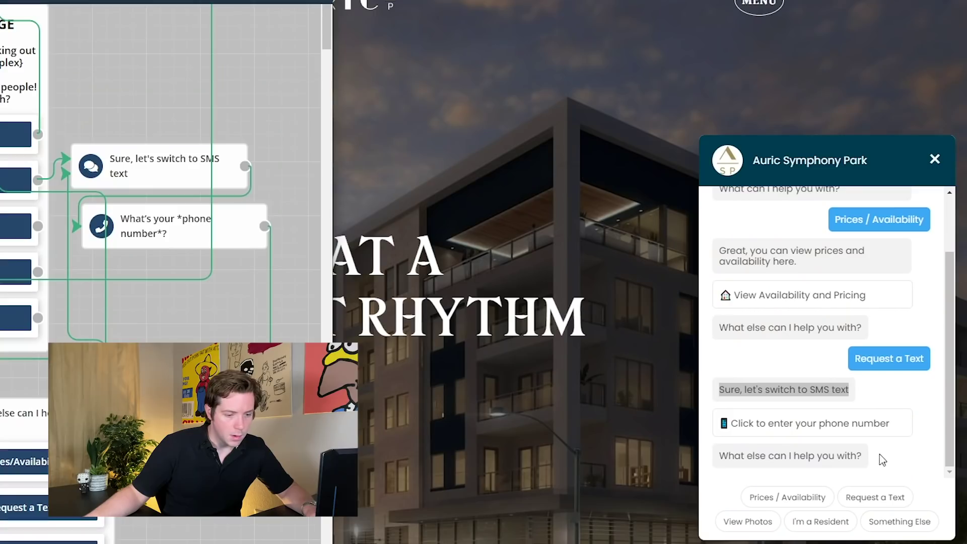
pyautogui.click(747, 521)
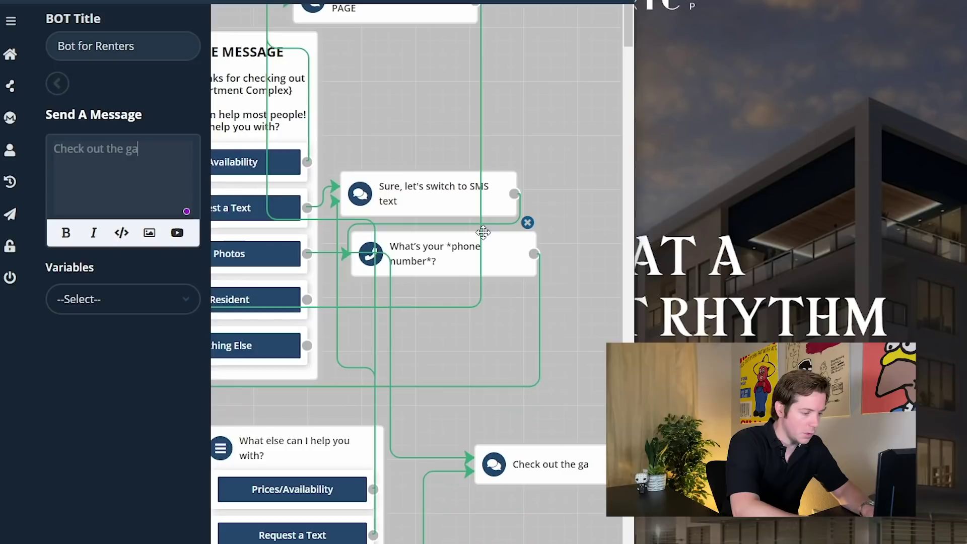
# Add the 'INSERT LINK TO GALLERY PAGE' message below 'Check out the gallery!', fixing a typo.
pyautogui.moveTo(348, 313); pyautogui.dragTo(264, 464)
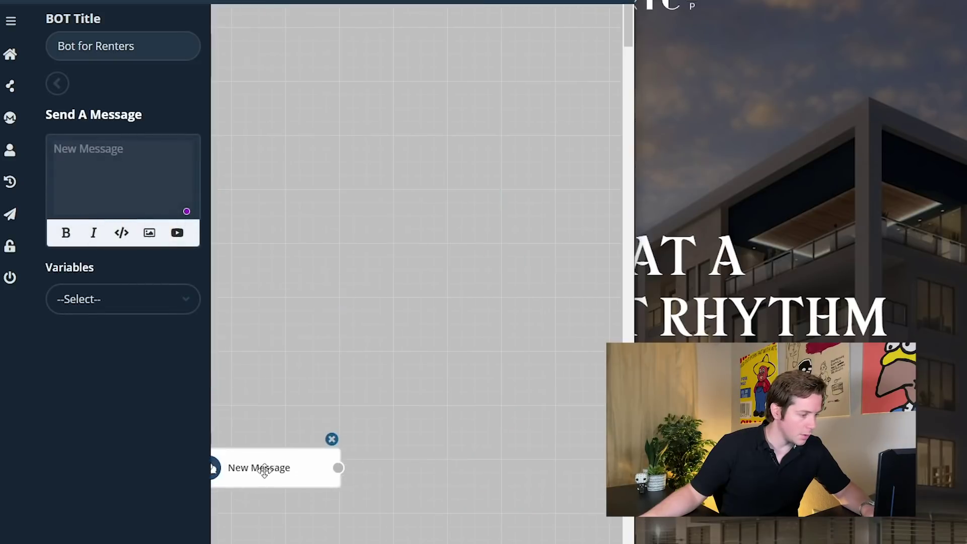
pyautogui.write('Check out the gallery!')
pyautogui.click(122, 165)
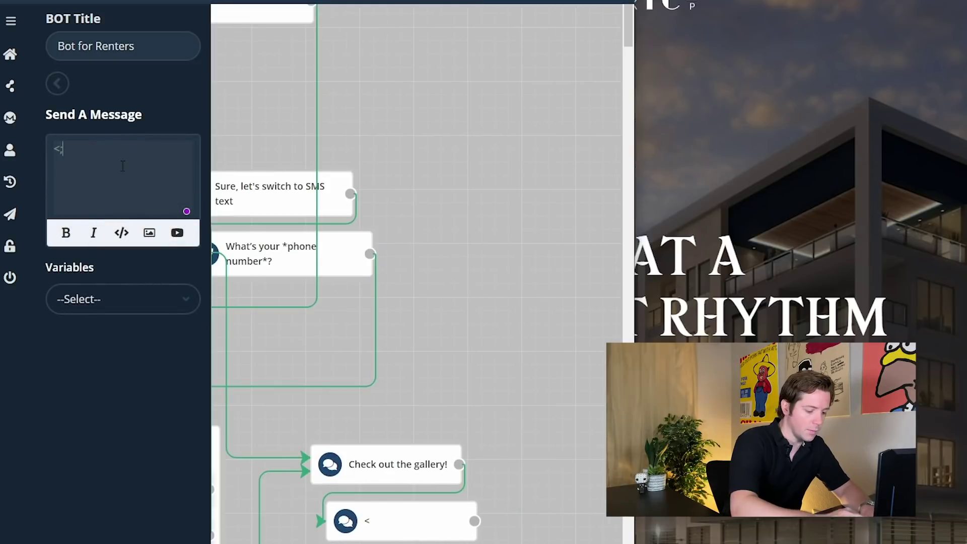
pyautogui.write('<link to gallery page')
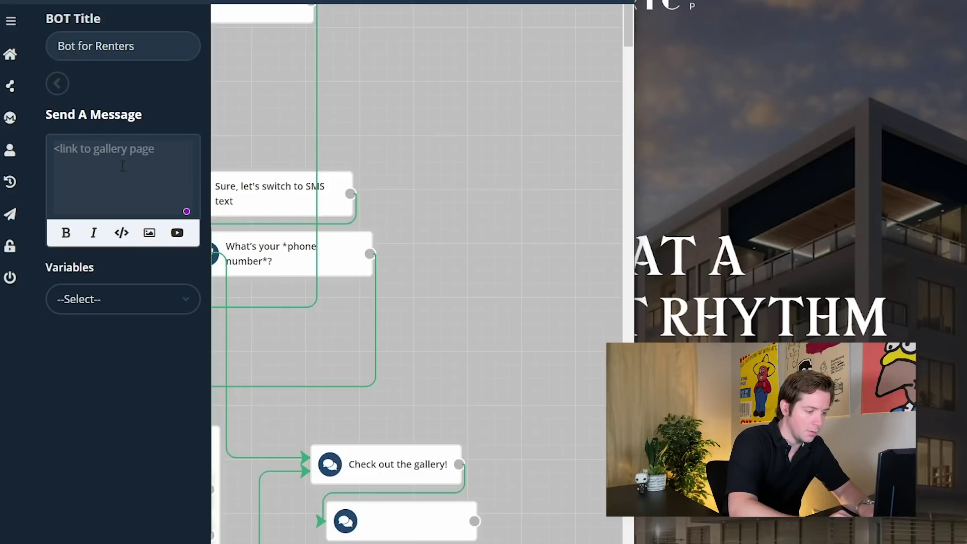
pyautogui.hotkey('ctrl', 'a')
pyautogui.write('l')
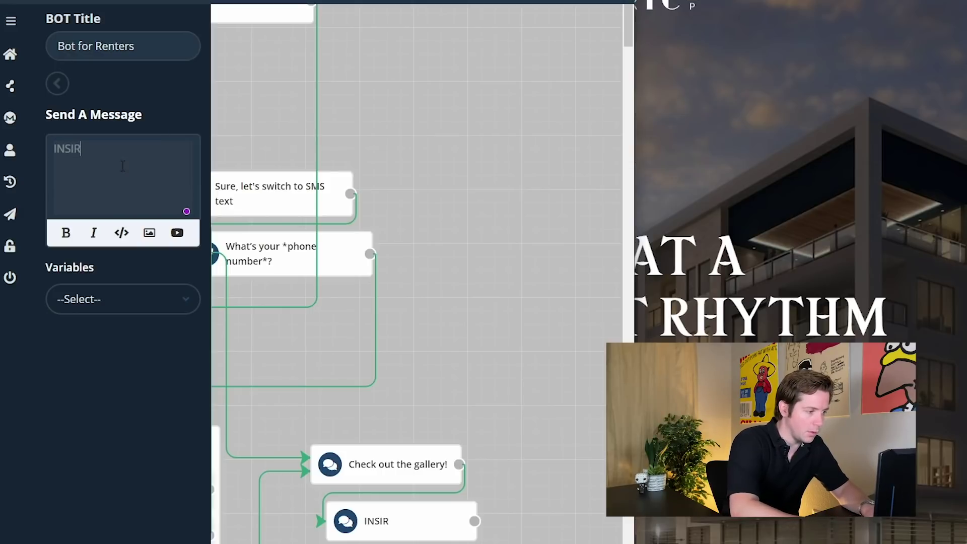
pyautogui.press('BackSpace')
pyautogui.press('BackSpace')
pyautogui.write('ERT LINK TO GALLERY P')
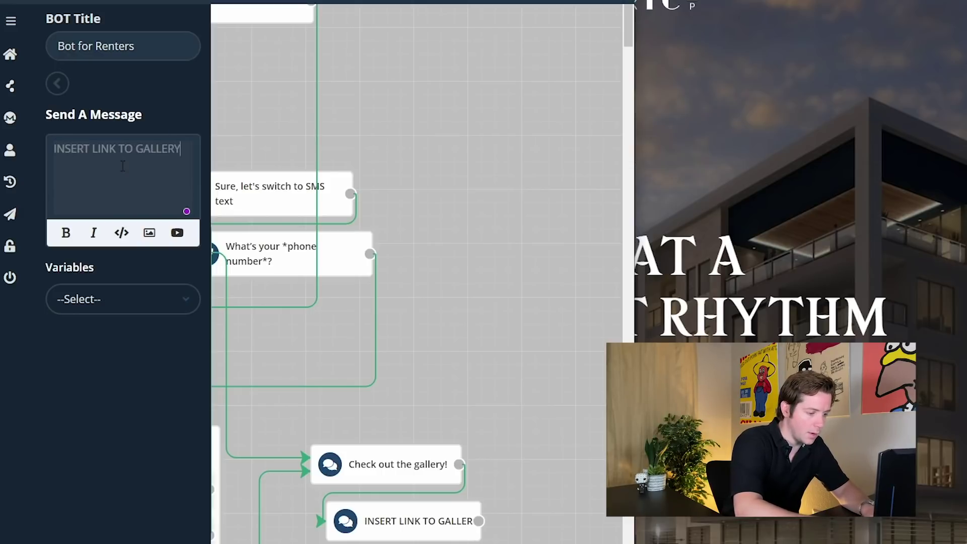
pyautogui.write('AGE')
pyautogui.moveTo(453, 340)
pyautogui.mouseDown()
pyautogui.moveTo(570, 340)
pyautogui.moveTo(363, 340)
pyautogui.mouseUp()
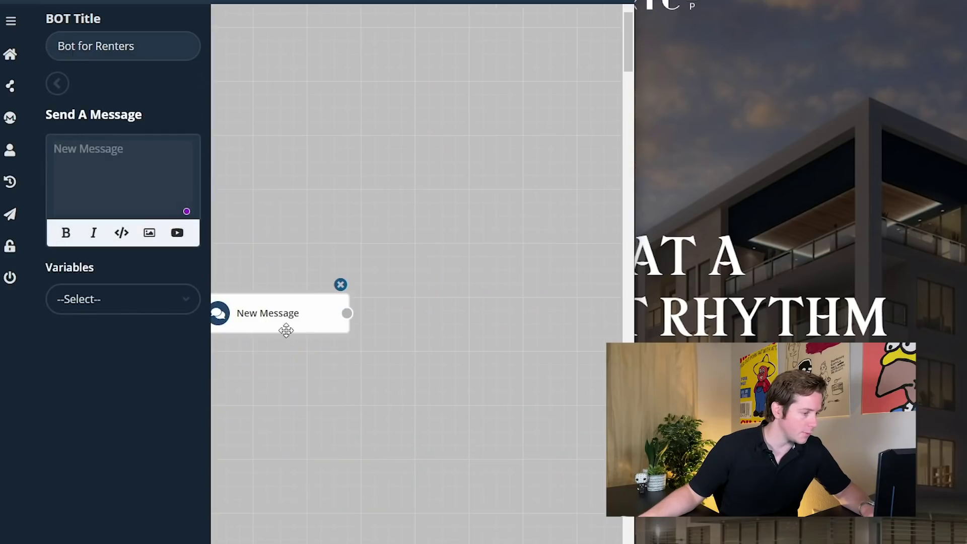
pyautogui.write('Great! Tha')
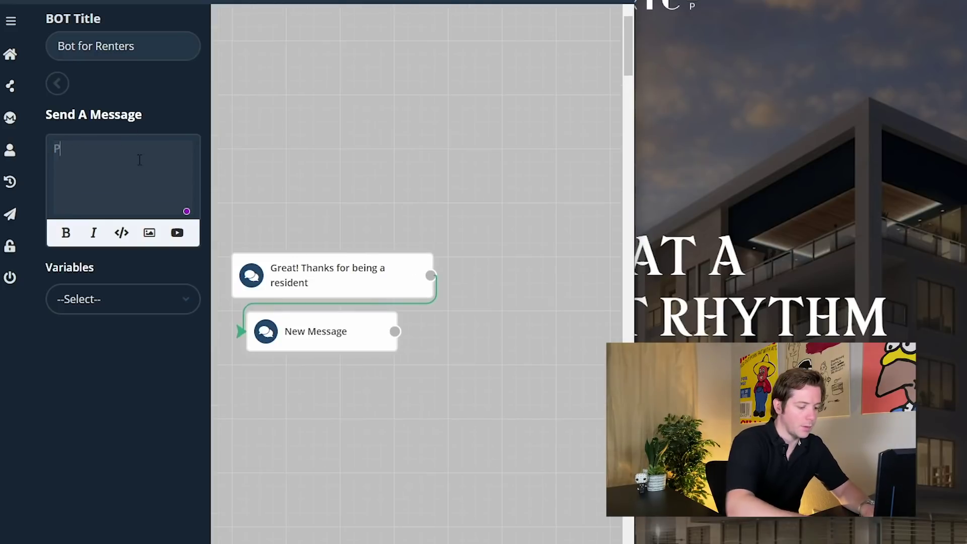
pyautogui.write('Please message us')
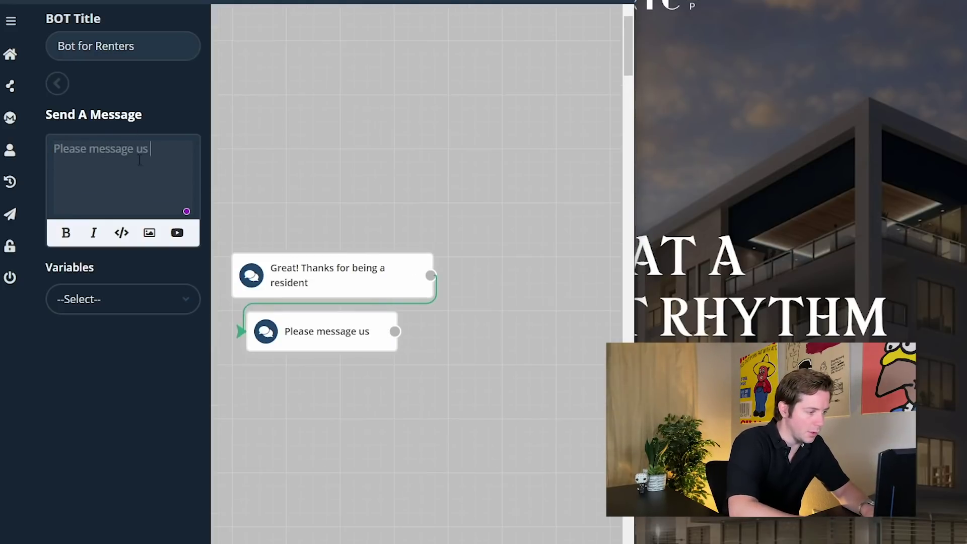
pyautogui.write('e pr')
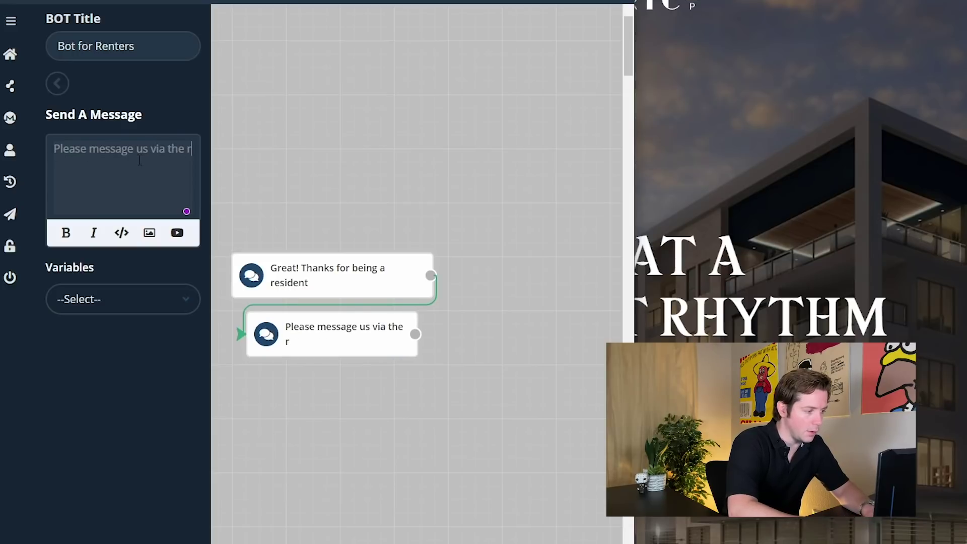
pyautogui.write('esident portal, or call/em')
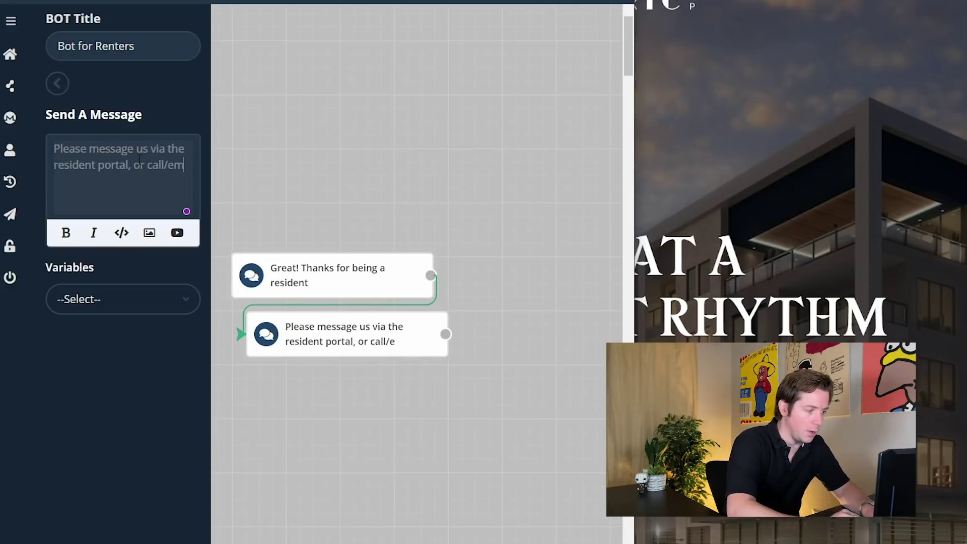
pyautogui.write('ain office')
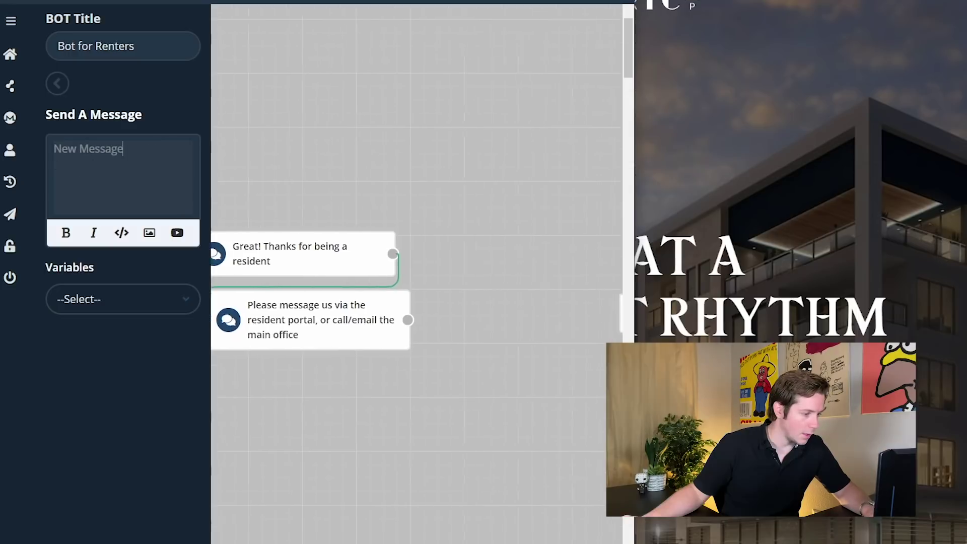
# Add a phone and Email placeholder message below the resident portal instructions.
pyautogui.moveTo(492, 378); pyautogui.dragTo(400, 355)
pyautogui.moveTo(593, 314); pyautogui.dragTo(287, 385)
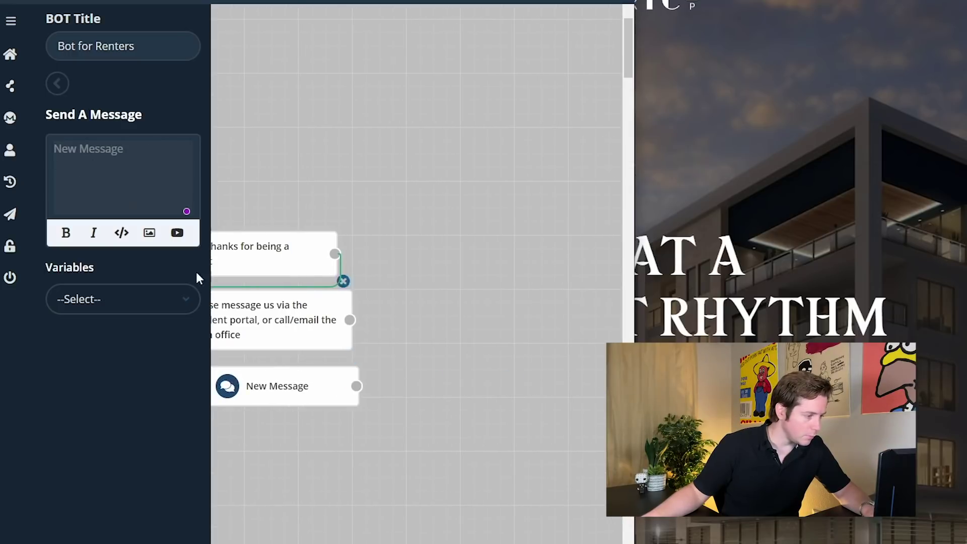
pyautogui.tripleClick(125, 151)
pyautogui.write('Phone: INSERT')
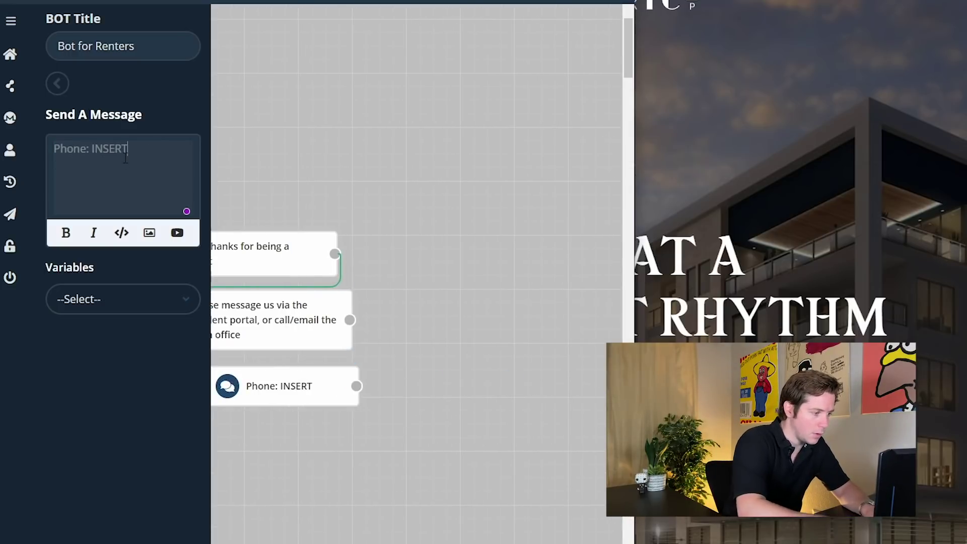
pyautogui.write(' PHONE EMail')
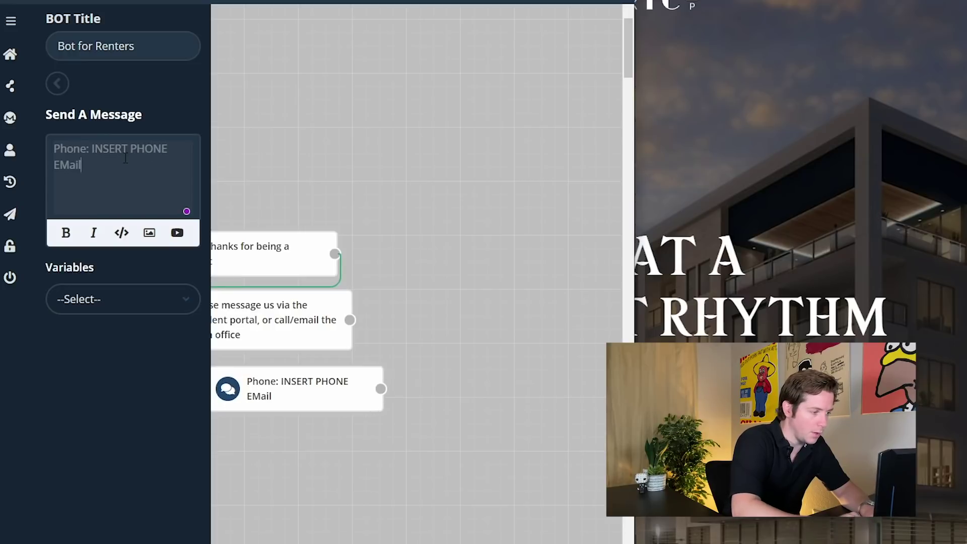
pyautogui.press('BackSpace')
pyautogui.press('BackSpace')
pyautogui.press('BackSpace')
pyautogui.write('mail: In')
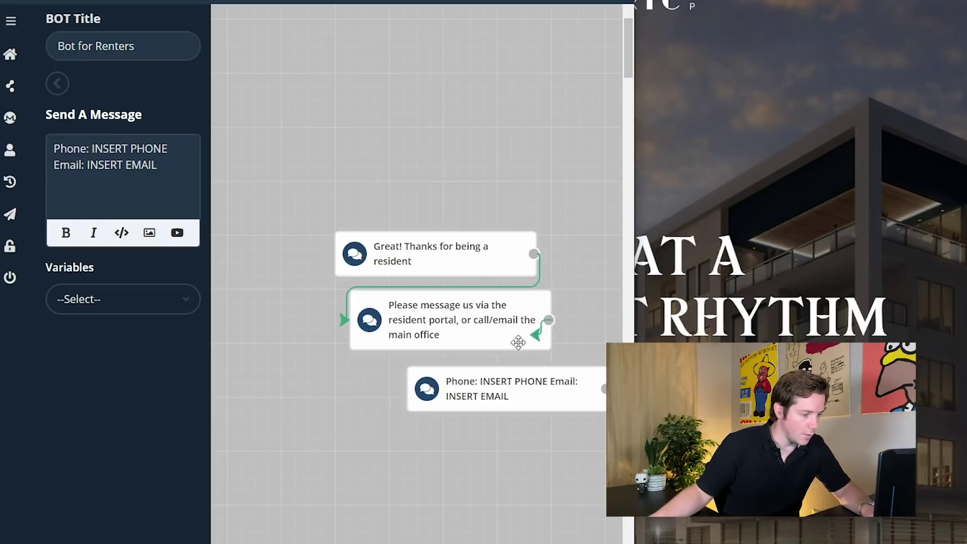
# Finish linking the contact details message and review the resident branch from its thank-you message.
pyautogui.moveTo(603, 390); pyautogui.dragTo(226, 514)
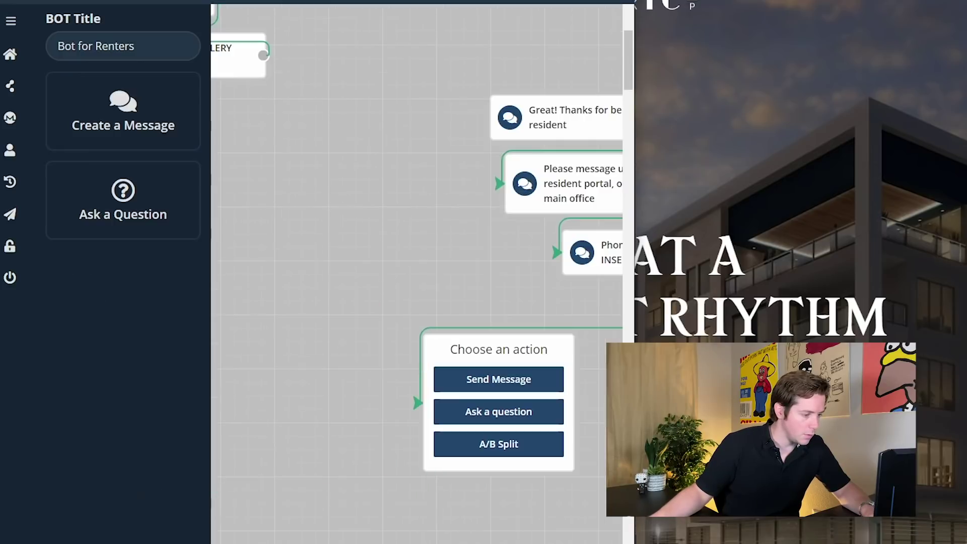
pyautogui.click(592, 327)
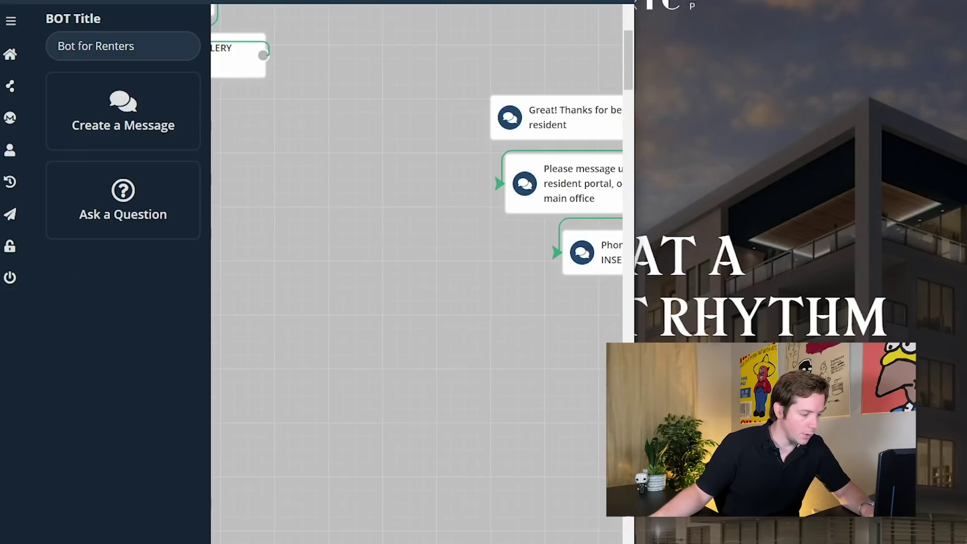
pyautogui.moveTo(416, 303); pyautogui.dragTo(234, 417)
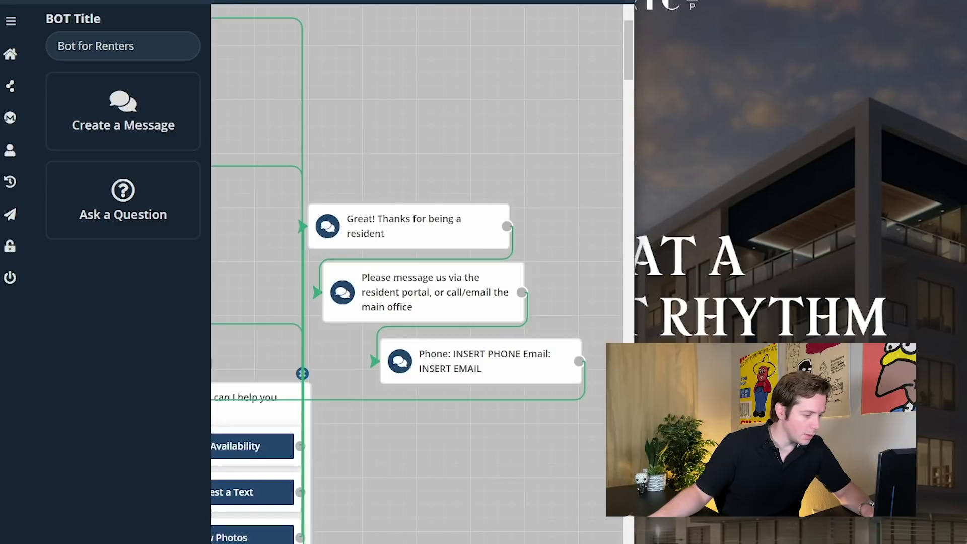
pyautogui.click(408, 226)
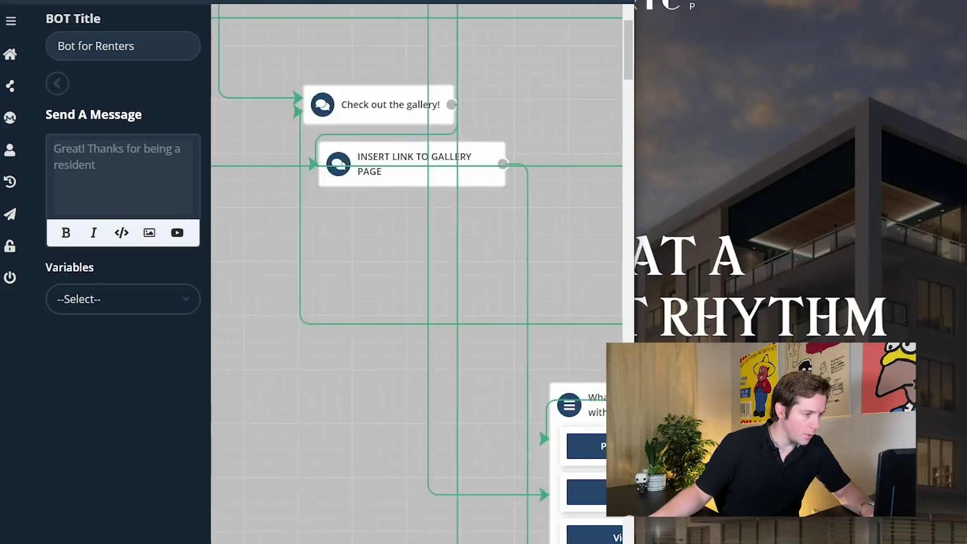
pyautogui.moveTo(408, 272); pyautogui.dragTo(385, 495)
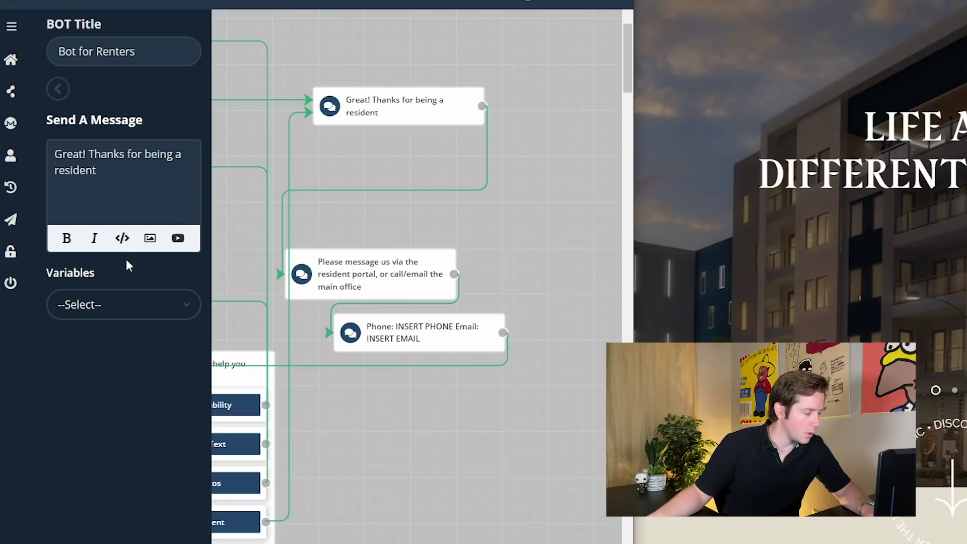
# Add the Something Else questions and team-follow-up message, linking Something Else to the phone question.
pyautogui.click(59, 89)
pyautogui.click(125, 126)
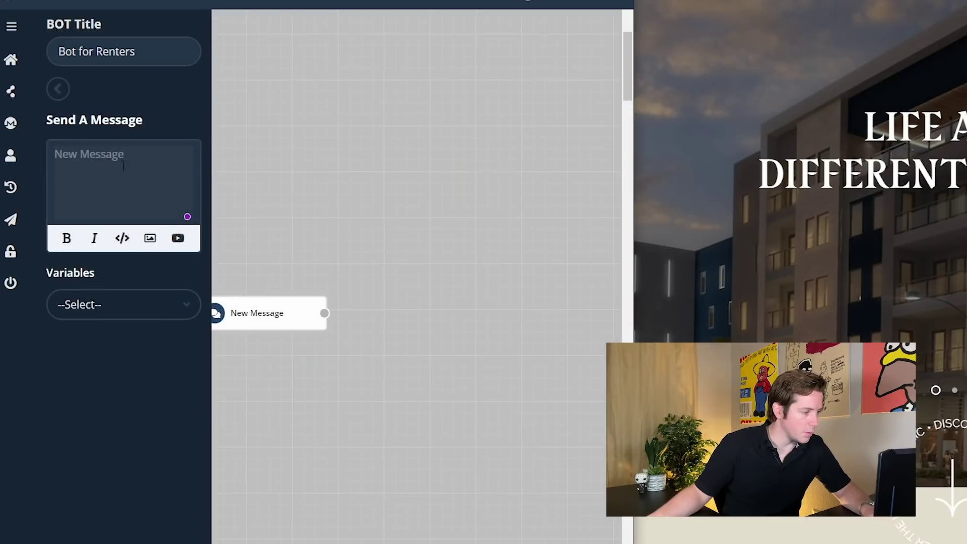
pyautogui.moveTo(125, 155); pyautogui.dragTo(54, 155)
pyautogui.write("Great! First, what's your phonumber?")
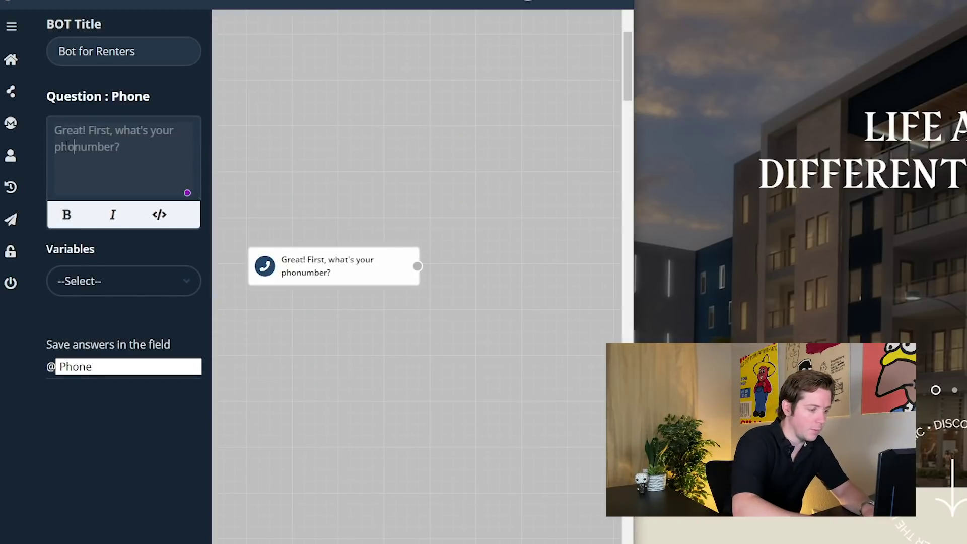
pyautogui.write('And what would you like t')
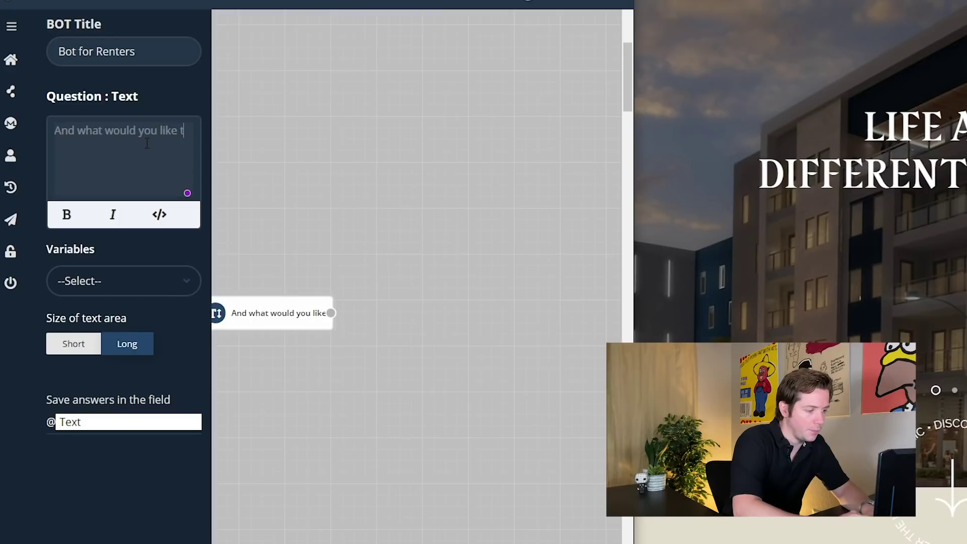
pyautogui.write('o dis')
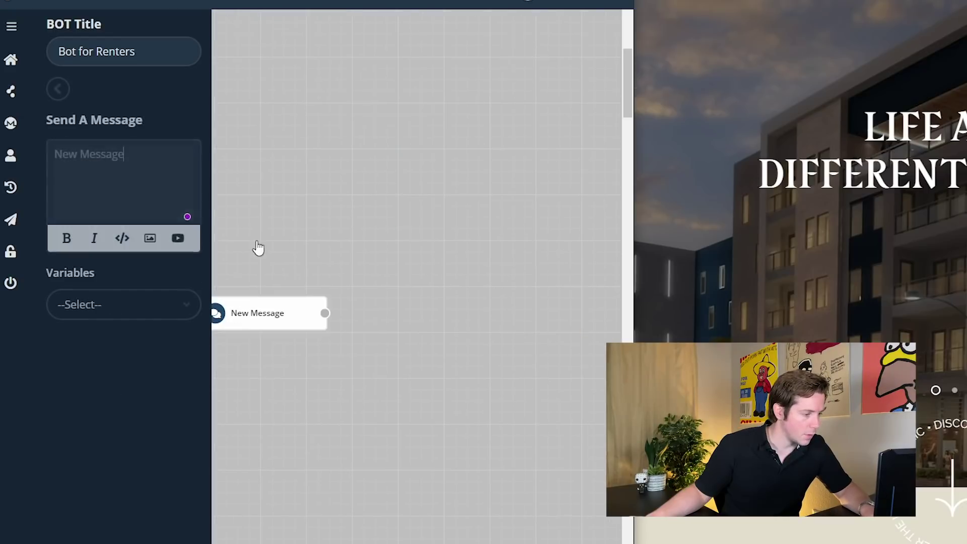
pyautogui.write('Great! Somebody from ou')
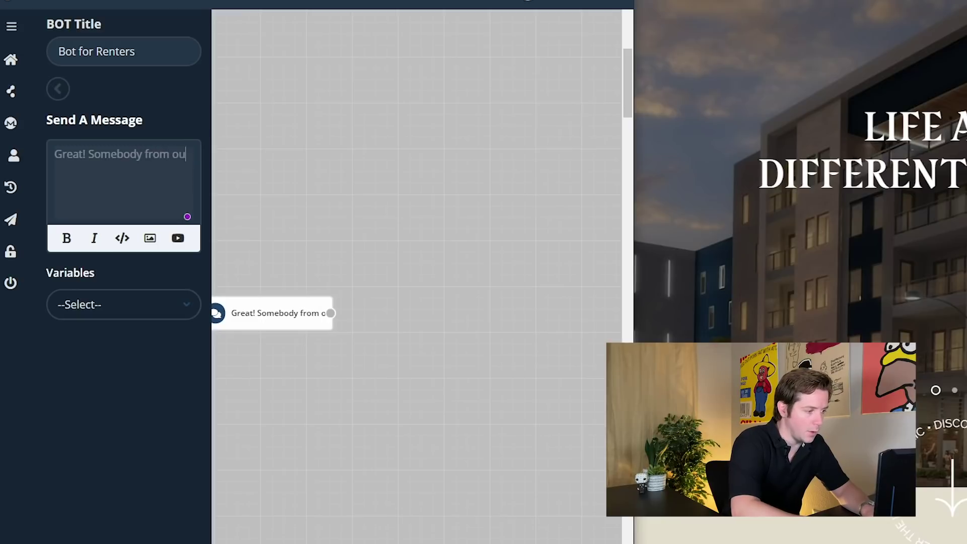
pyautogui.write('r team will be in touc')
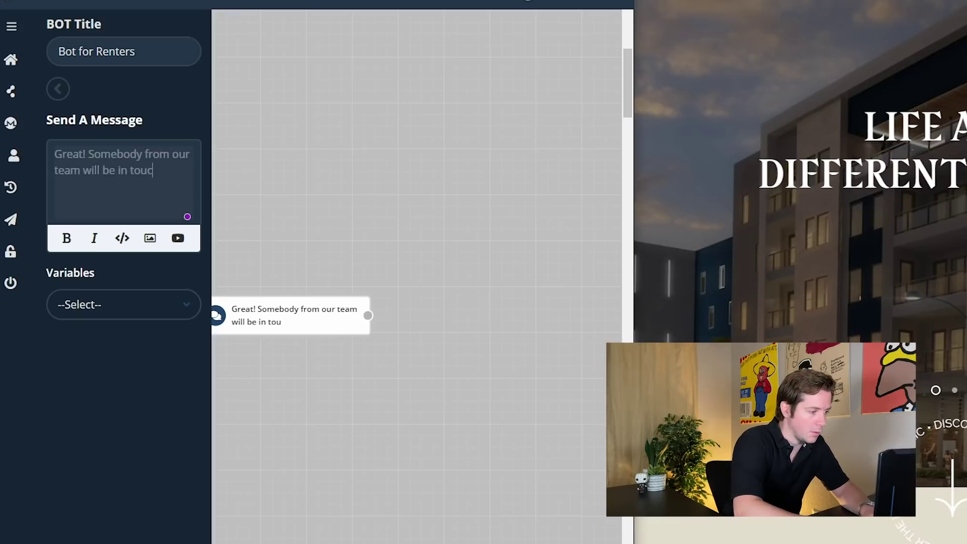
pyautogui.write('.')
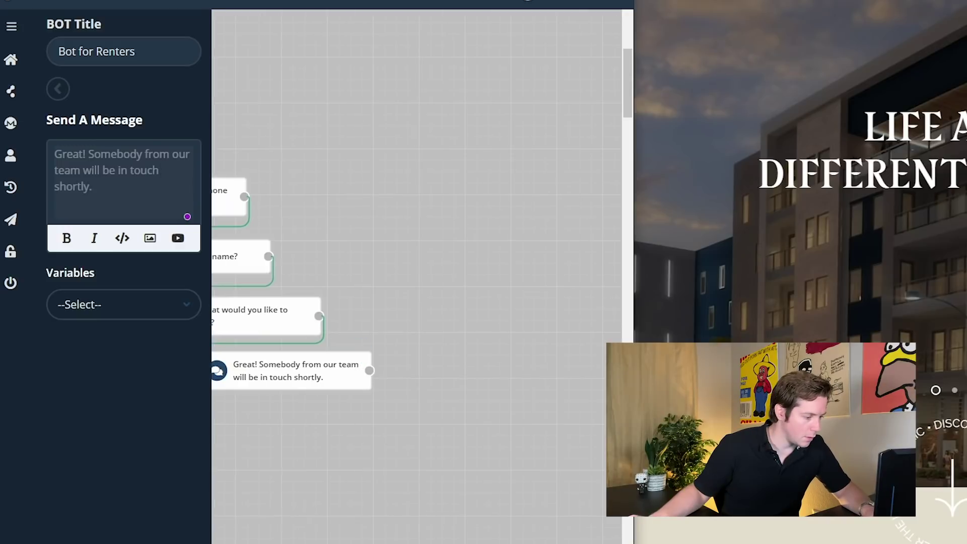
pyautogui.moveTo(302, 453); pyautogui.dragTo(516, 461)
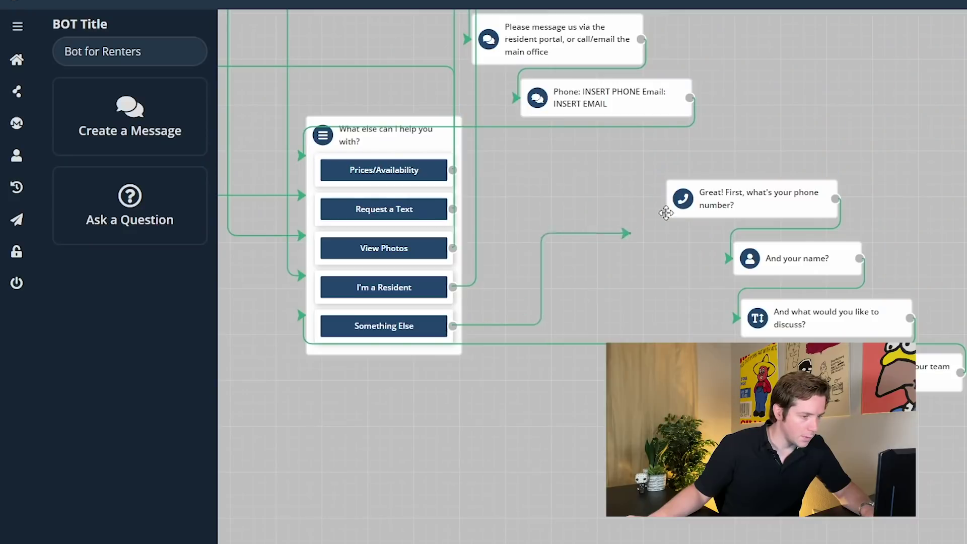
pyautogui.moveTo(627, 233); pyautogui.dragTo(680, 198)
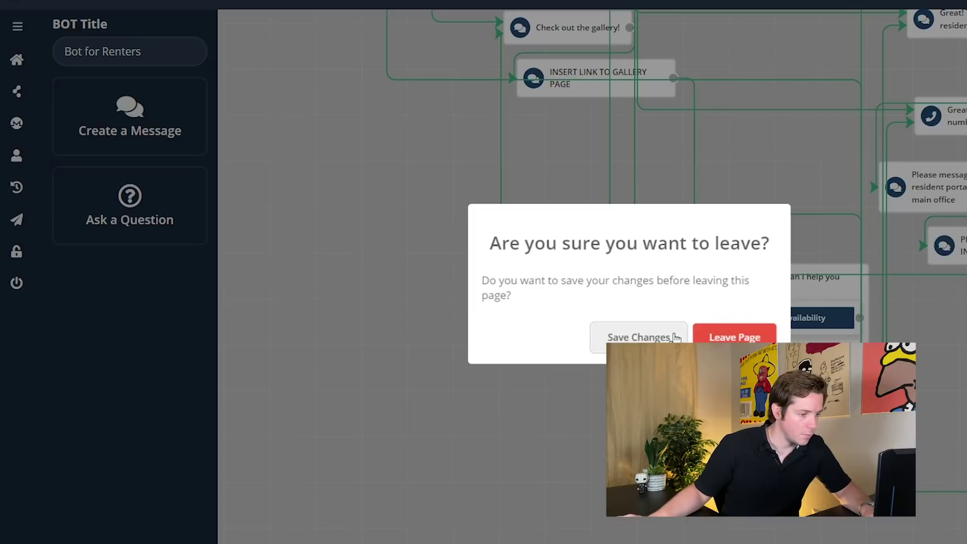
pyautogui.scroll(-2, 699, 287)
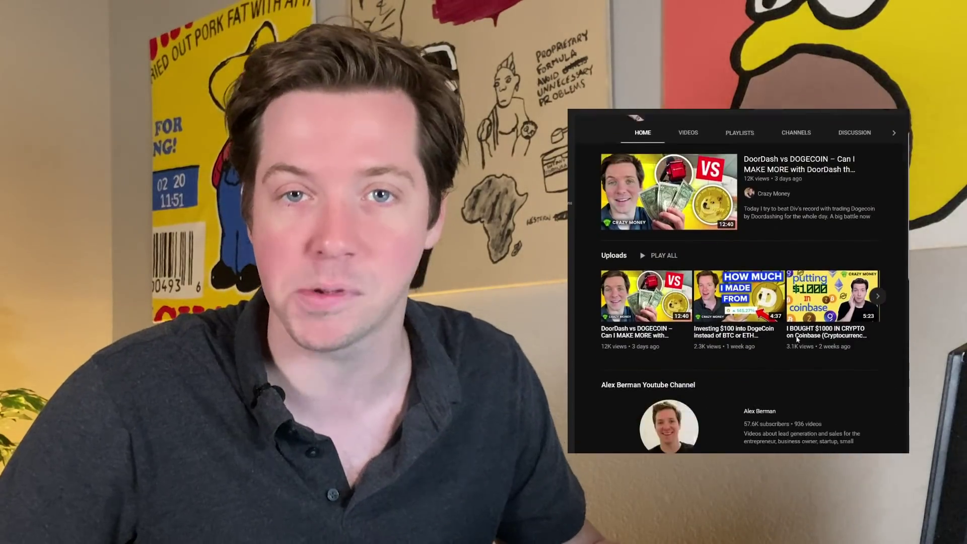
pyautogui.scroll(-3, 792, 338)
pyautogui.scroll(-3, 792, 338)
pyautogui.scroll(-3, 792, 338)
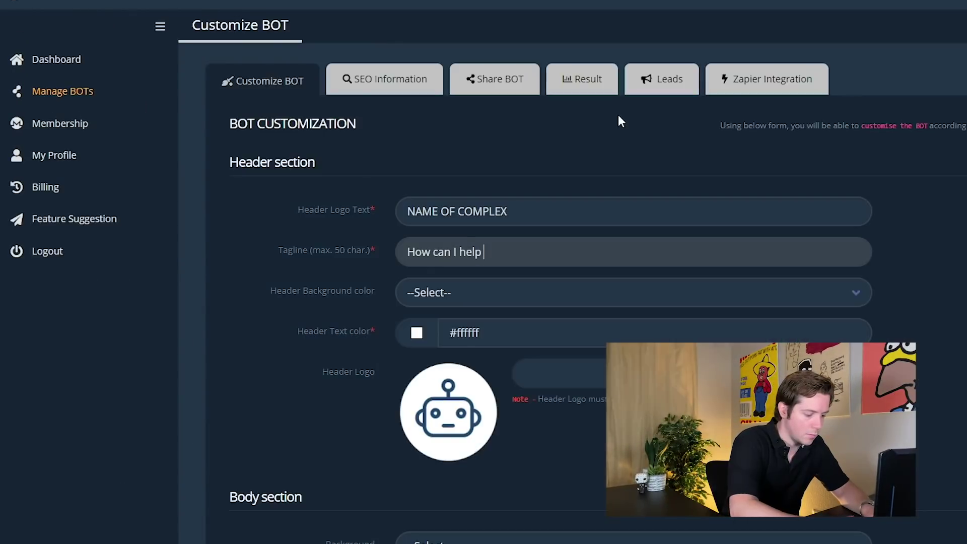
pyautogui.write('you')
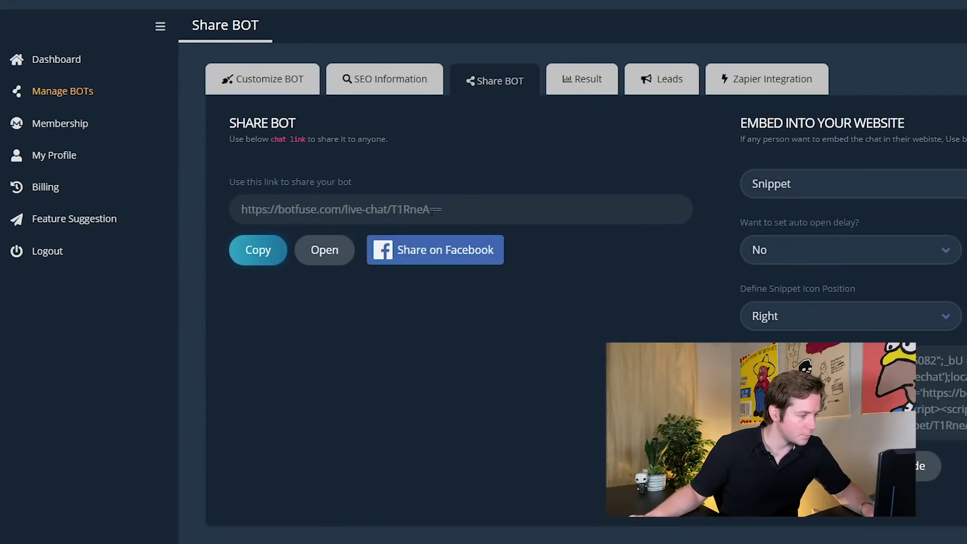
# Open the live chat from the share link and test Request a Text with a phone number.
pyautogui.moveTo(459, 209); pyautogui.dragTo(234, 212)
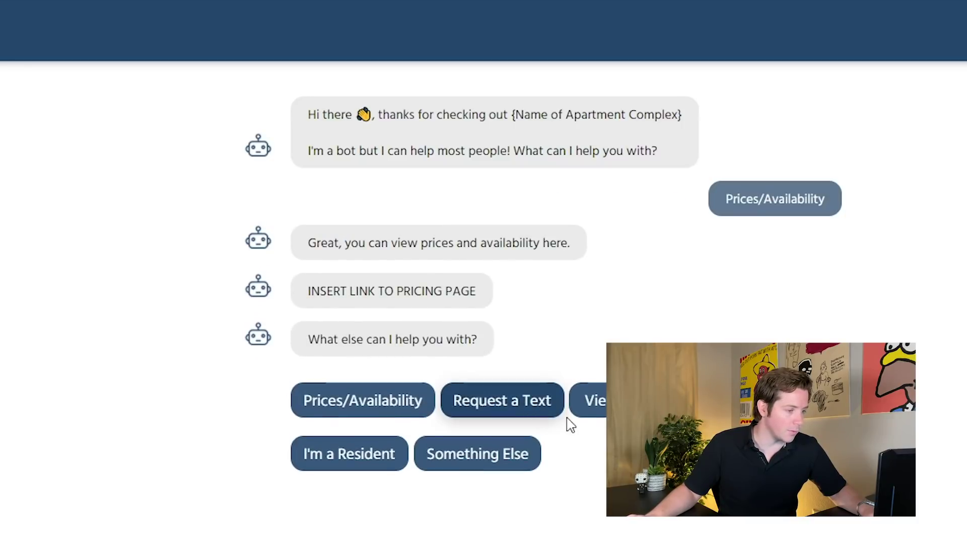
pyautogui.click(550, 408)
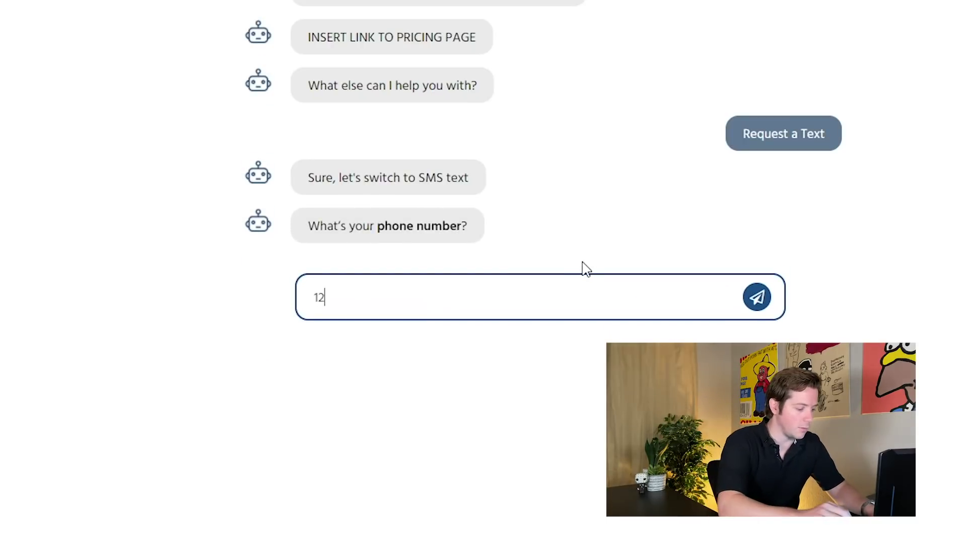
pyautogui.write('34567890')
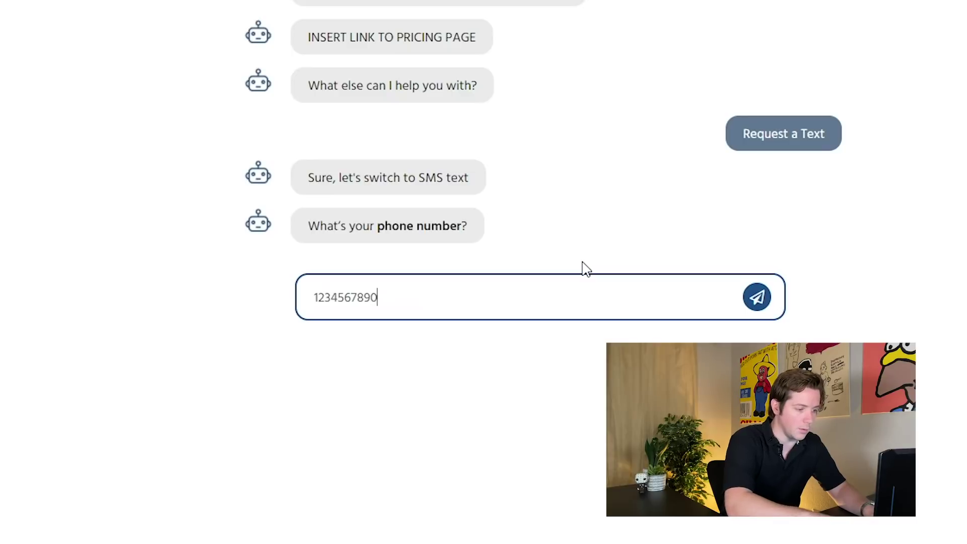
pyautogui.press('Return')
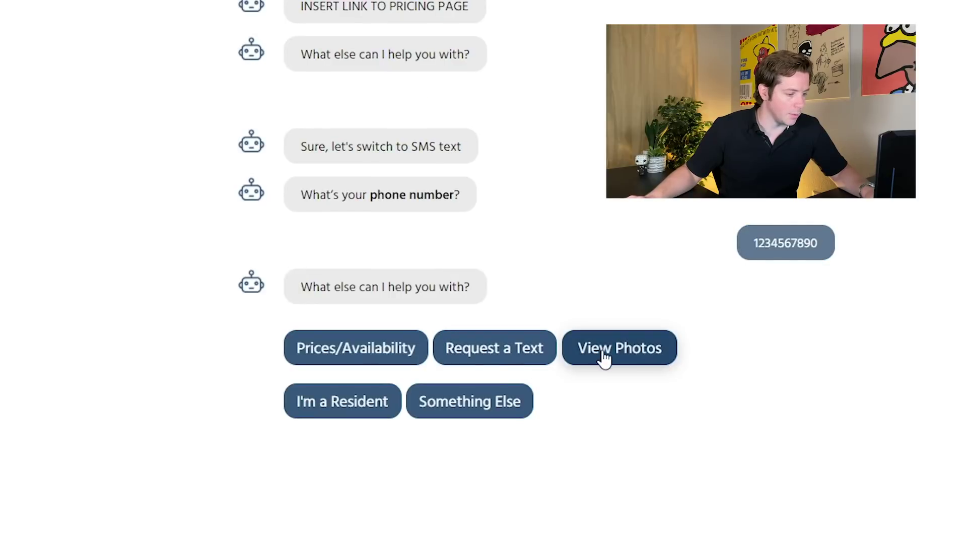
# Test View Photos, I'm a Resident and Something Else, submitting a discussion topic.
pyautogui.click(605, 357)
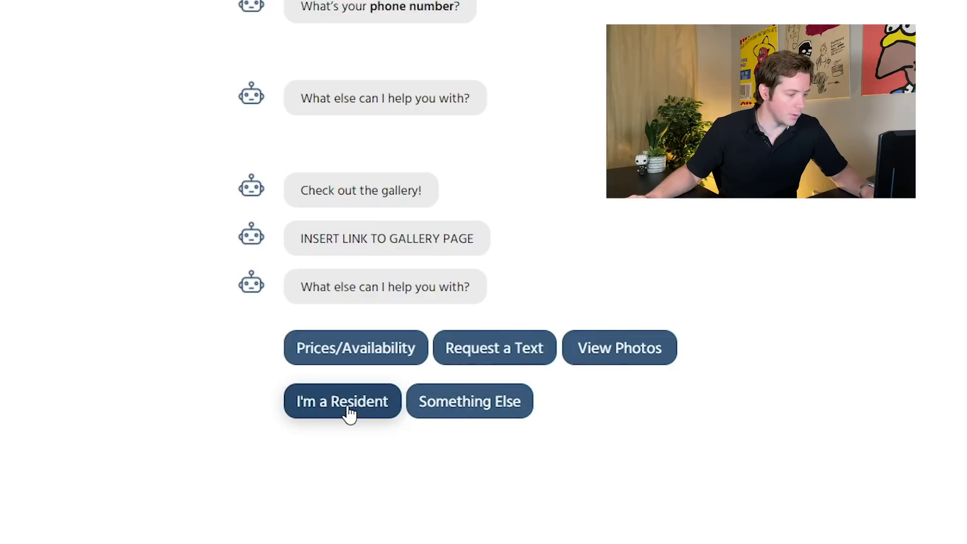
pyautogui.click(349, 411)
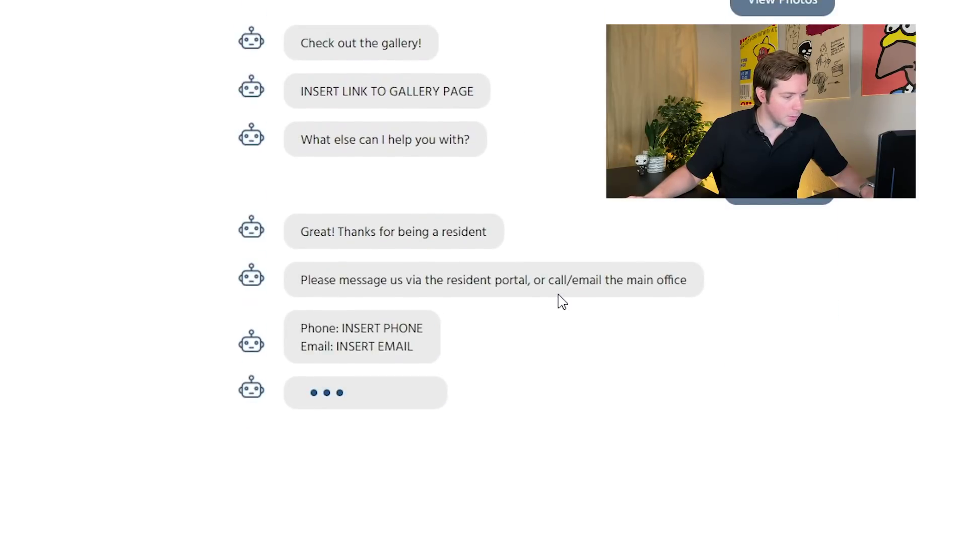
pyautogui.click(484, 402)
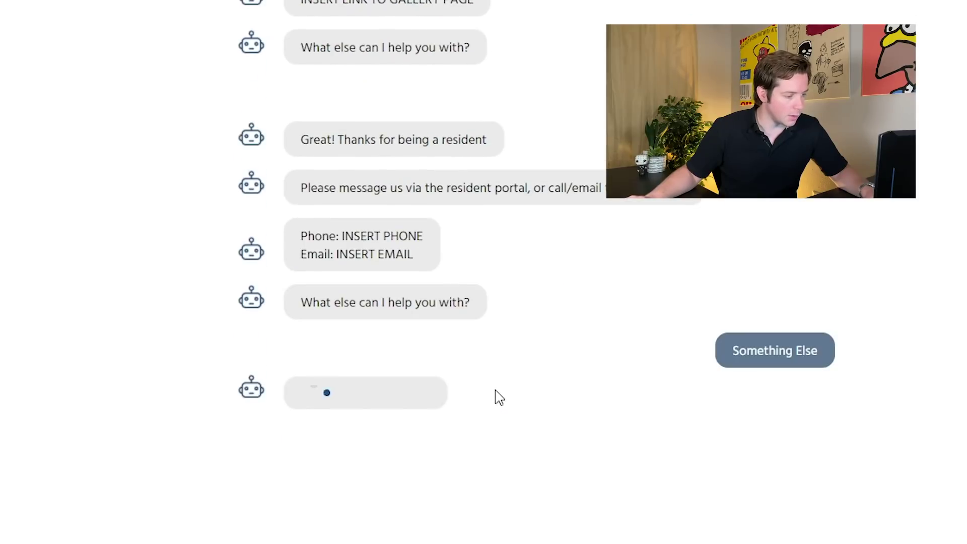
pyautogui.write('123')
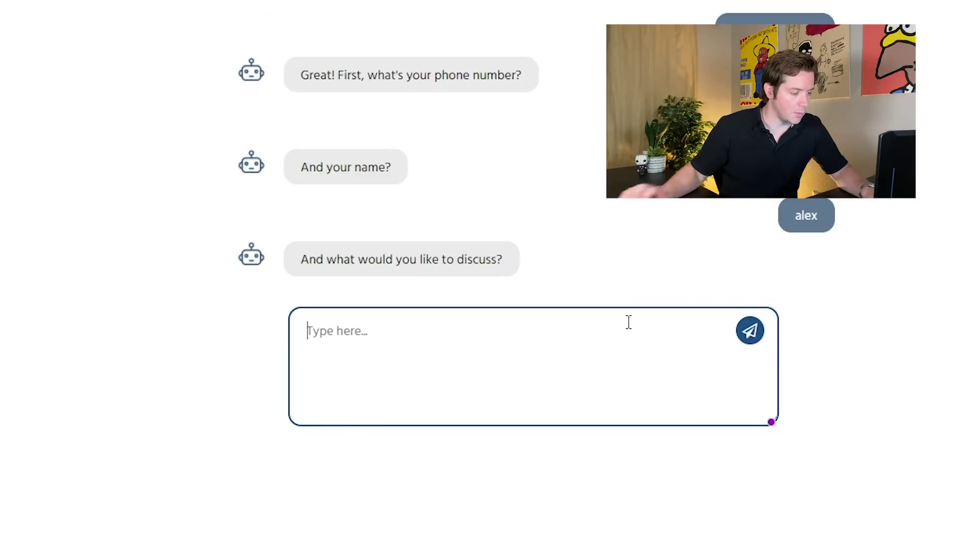
pyautogui.write('something')
pyautogui.press('Return')
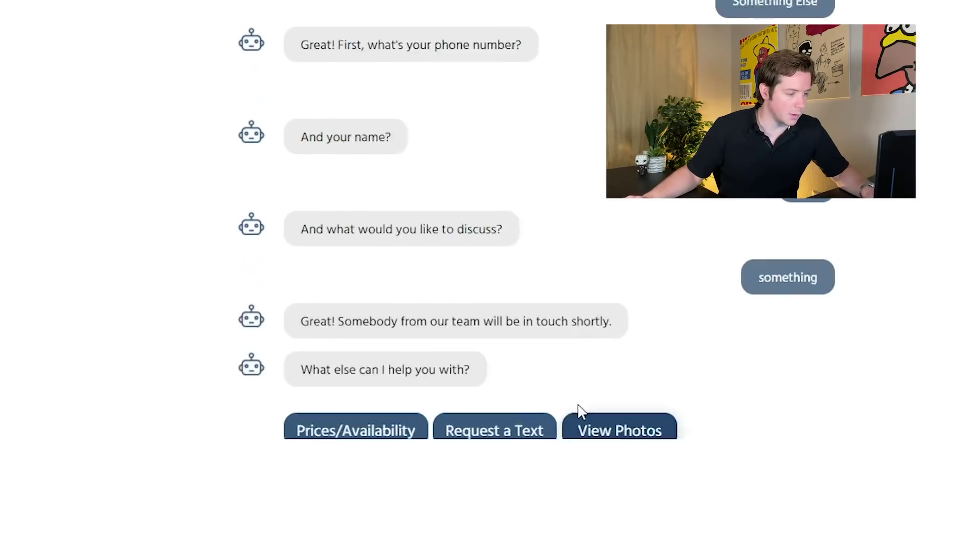
pyautogui.scroll(10, 591, 414)
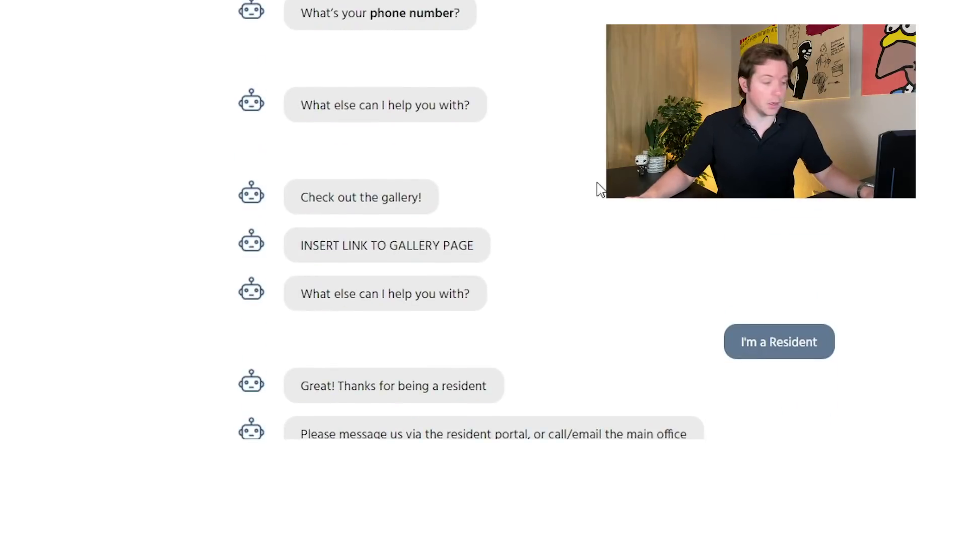
pyautogui.scroll(-2, 555, 220)
pyautogui.scroll(4, 491, 121)
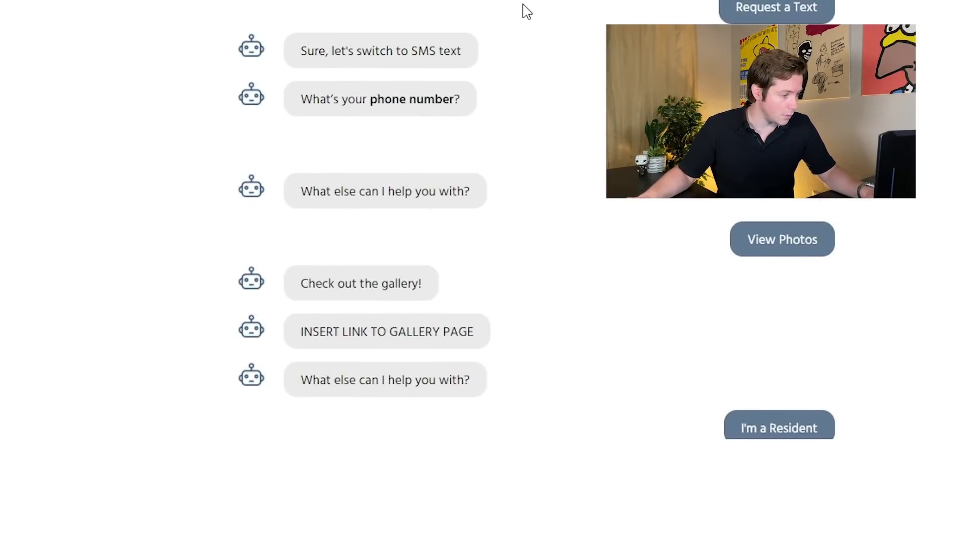
pyautogui.scroll(-5, 492, 196)
pyautogui.scroll(-5, 521, 265)
pyautogui.scroll(-4, 522, 265)
pyautogui.moveTo(611, 228); pyautogui.dragTo(310, 226)
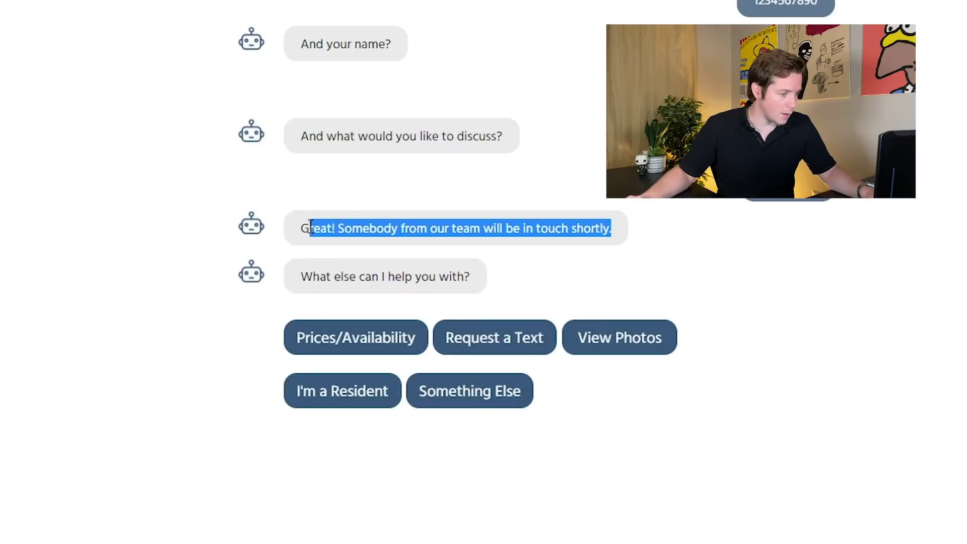
pyautogui.scroll(2, 325, 248)
pyautogui.scroll(-8, 325, 250)
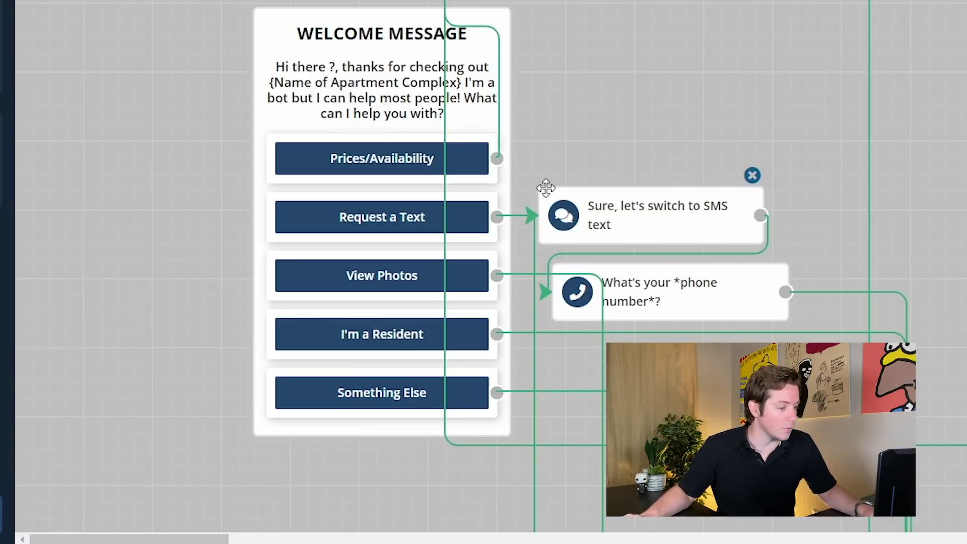
pyautogui.scroll(-5, 793, 92)
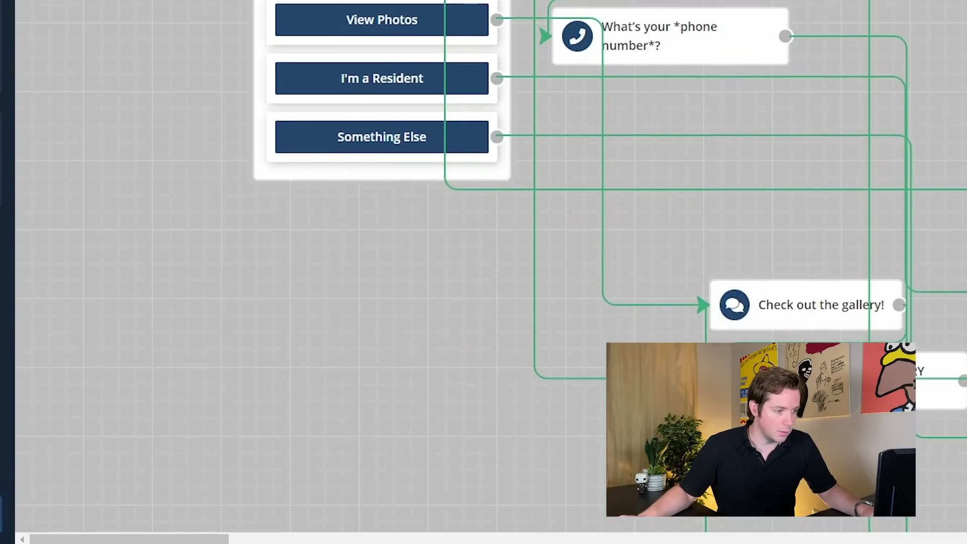
pyautogui.scroll(2, 794, 93)
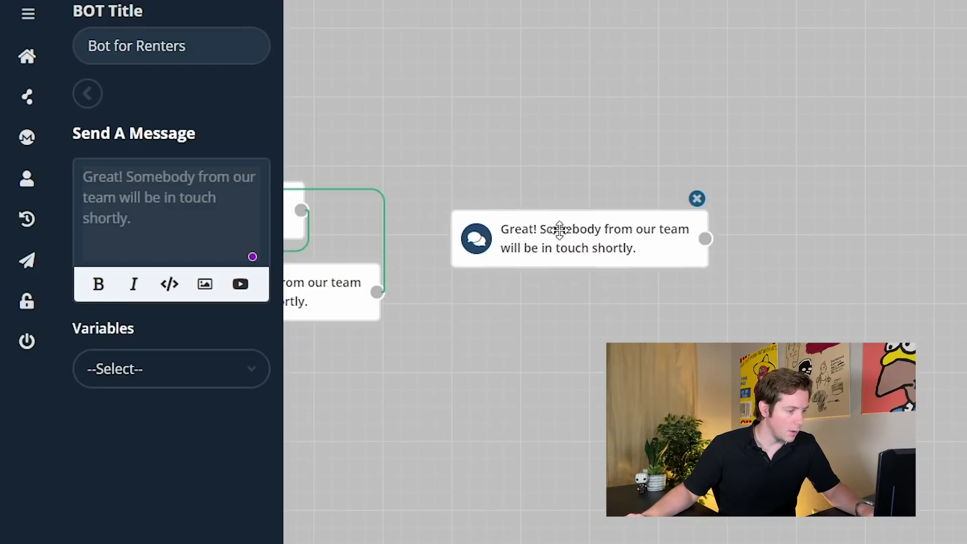
# Drag the 'Great! Somebody from our team will be in touch shortly.' reply next to the branch buttons.
pyautogui.moveTo(557, 229); pyautogui.dragTo(574, 210)
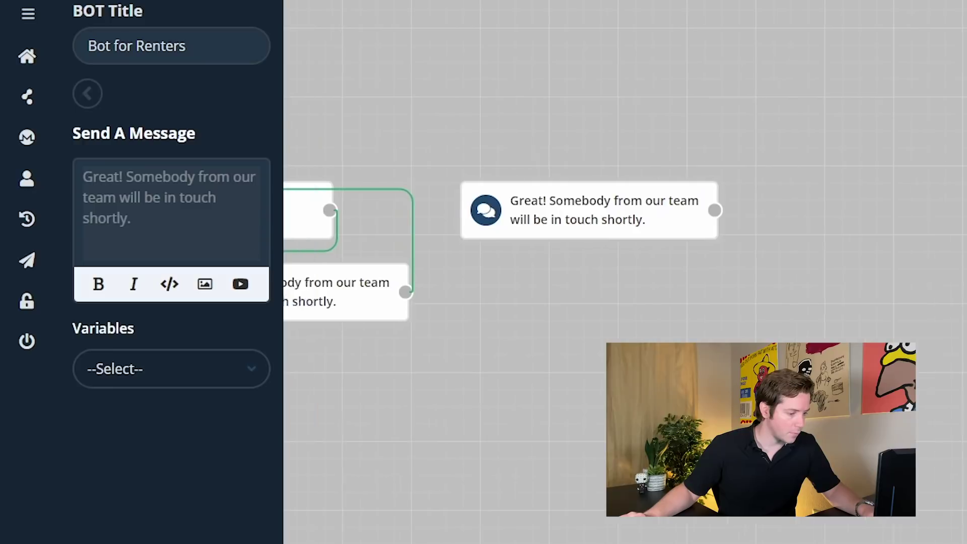
pyautogui.moveTo(529, 113); pyautogui.dragTo(831, 189)
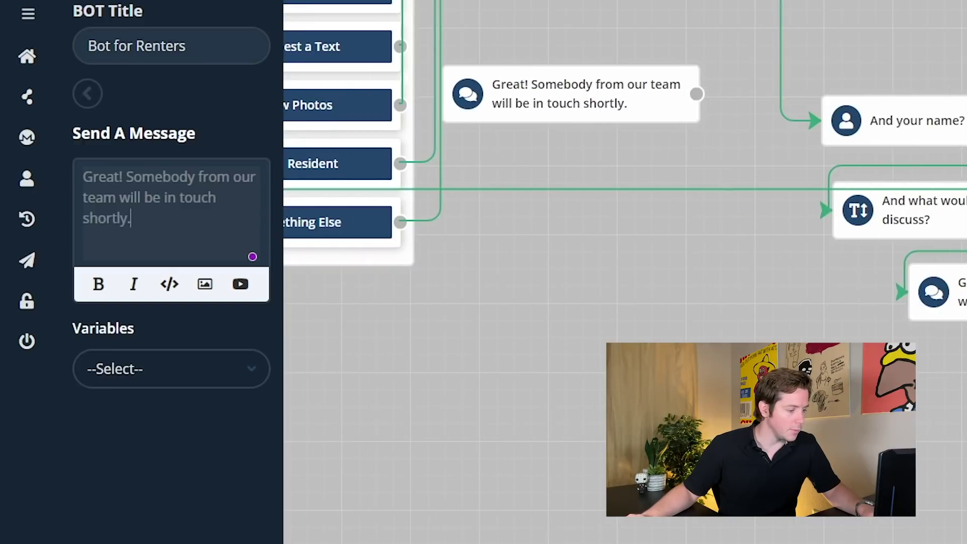
pyautogui.moveTo(680, 227); pyautogui.dragTo(831, 302)
pyautogui.scroll(1, 484, 264)
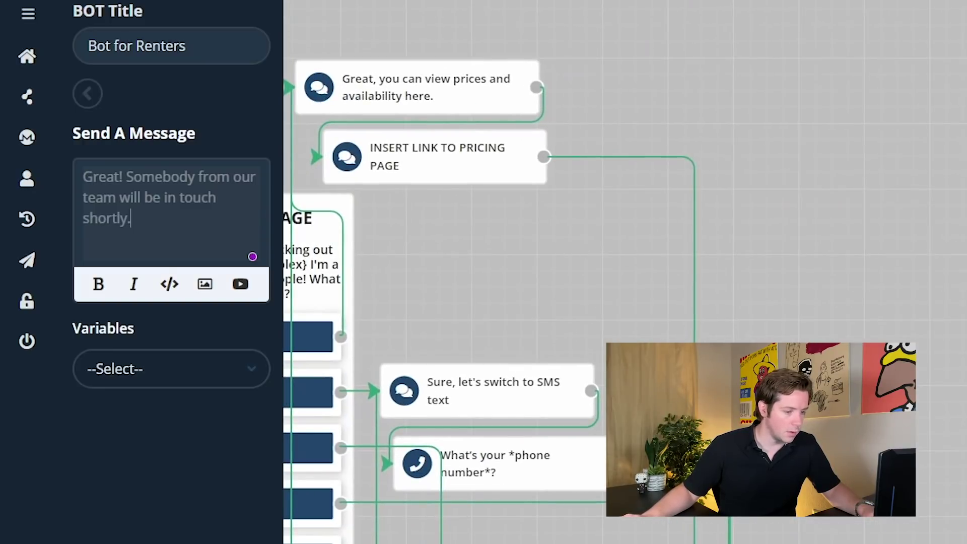
pyautogui.moveTo(483, 264); pyautogui.dragTo(679, 113)
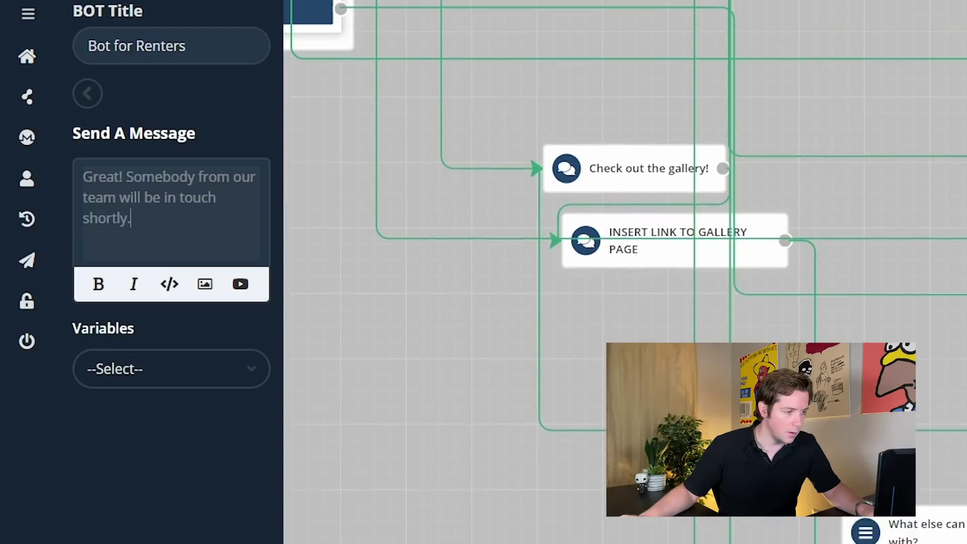
pyautogui.moveTo(483, 151); pyautogui.dragTo(483, 287)
pyautogui.moveTo(944, 197); pyautogui.dragTo(554, 65)
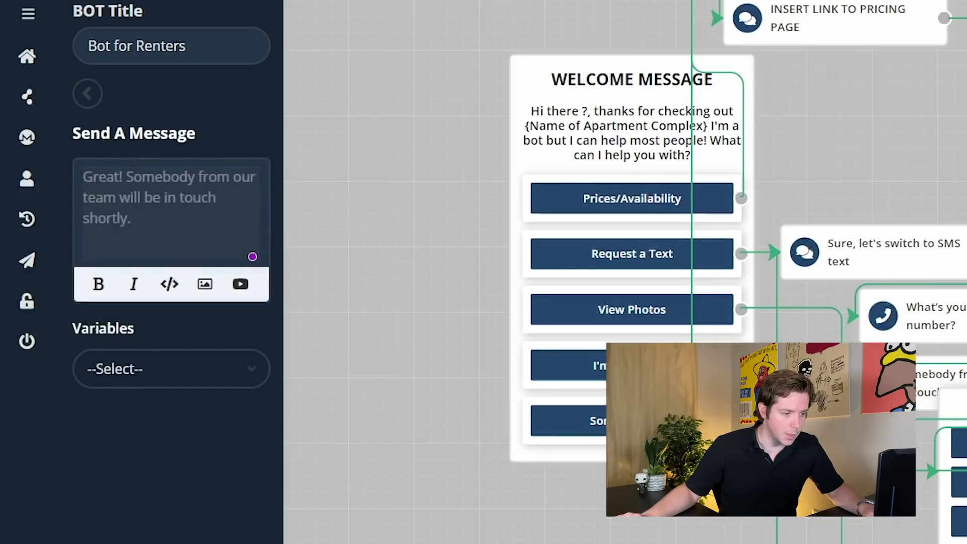
pyautogui.scroll(-3, 484, 272)
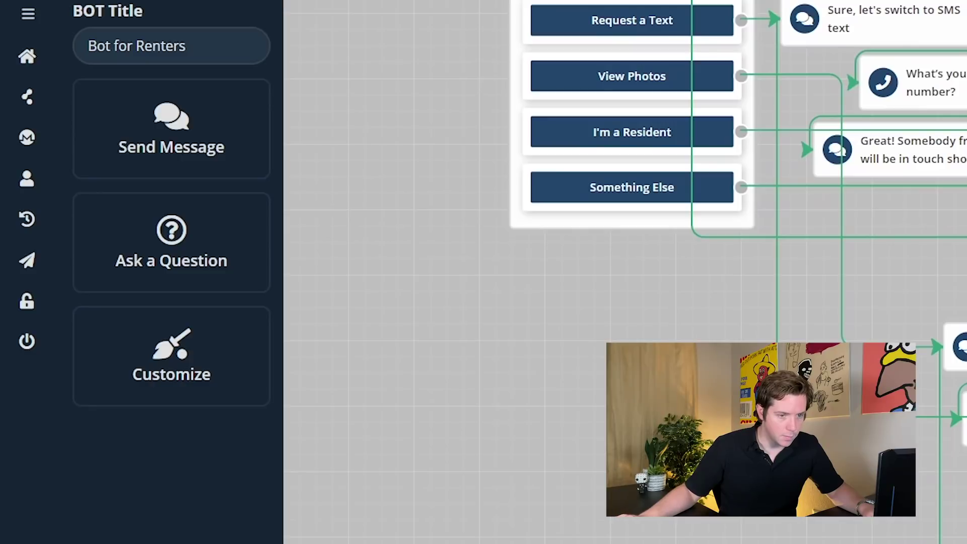
pyautogui.scroll(-5, 483, 273)
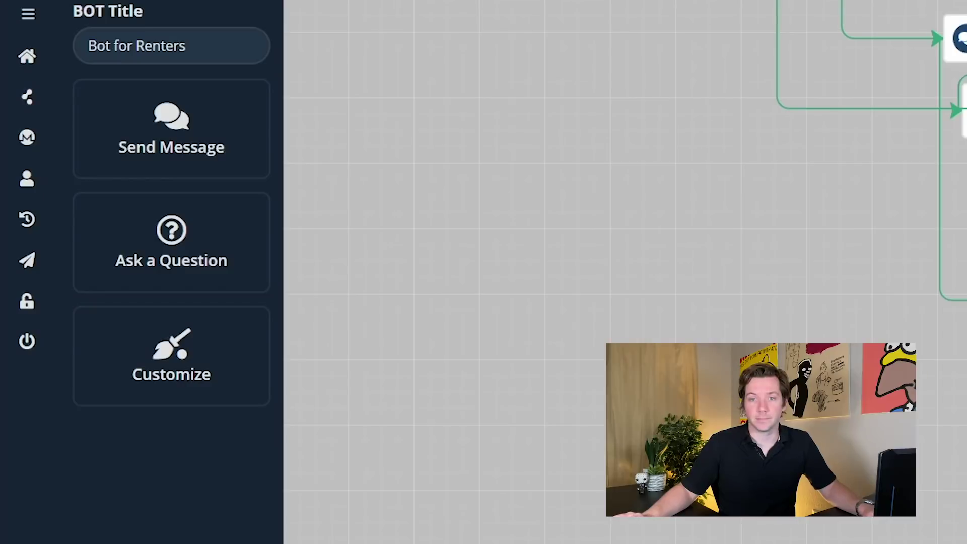
# Return to the BotFuse window, untick Bot for Renters in the bots list and open Feature Suggestion.
pyautogui.press('super')
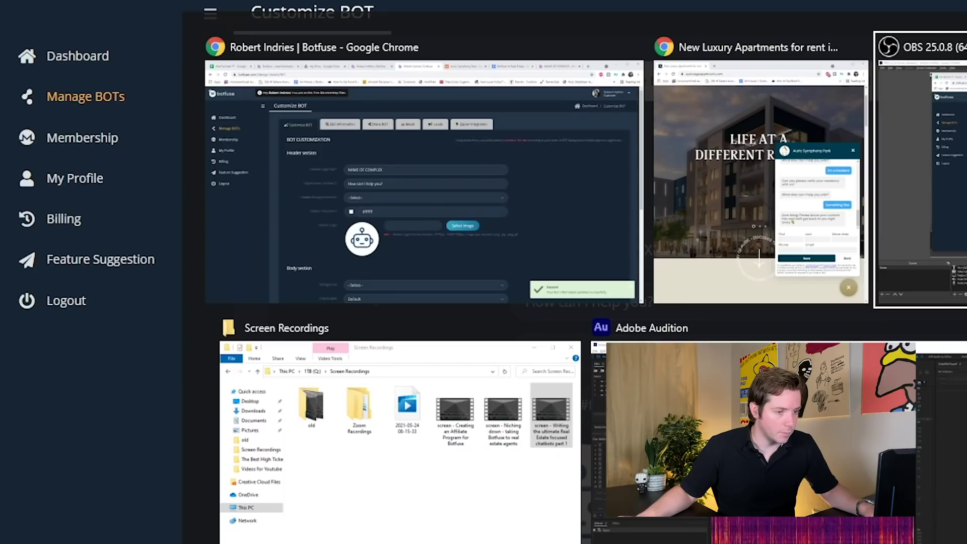
pyautogui.click(378, 174)
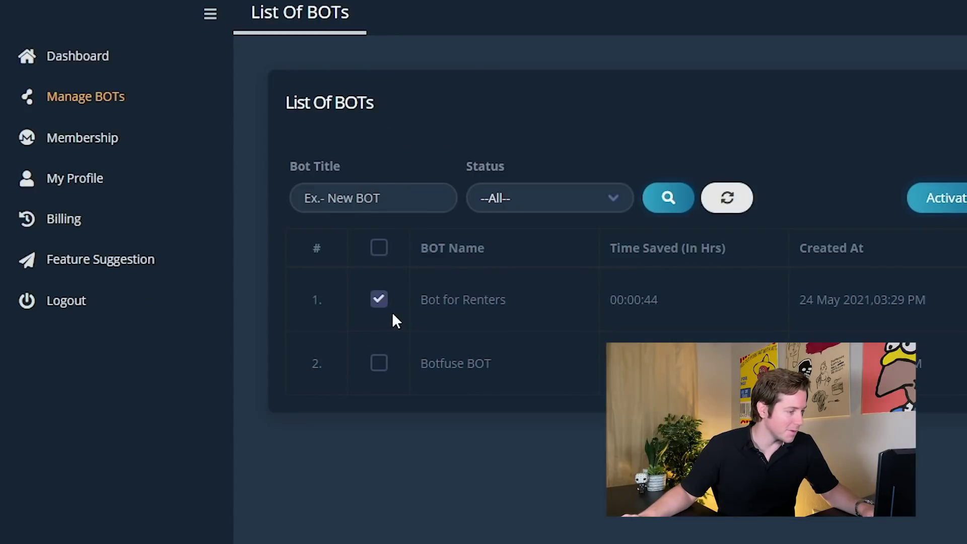
pyautogui.click(727, 198)
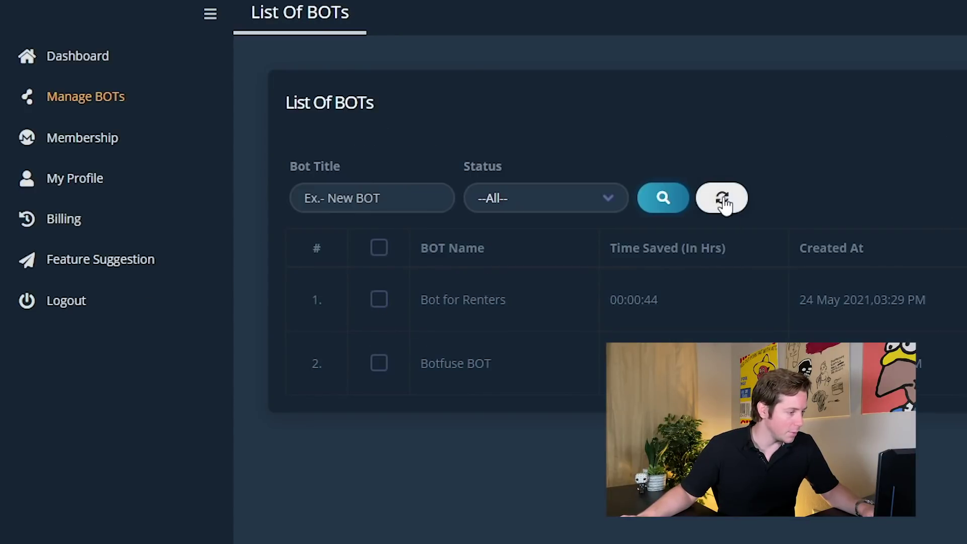
pyautogui.click(162, 264)
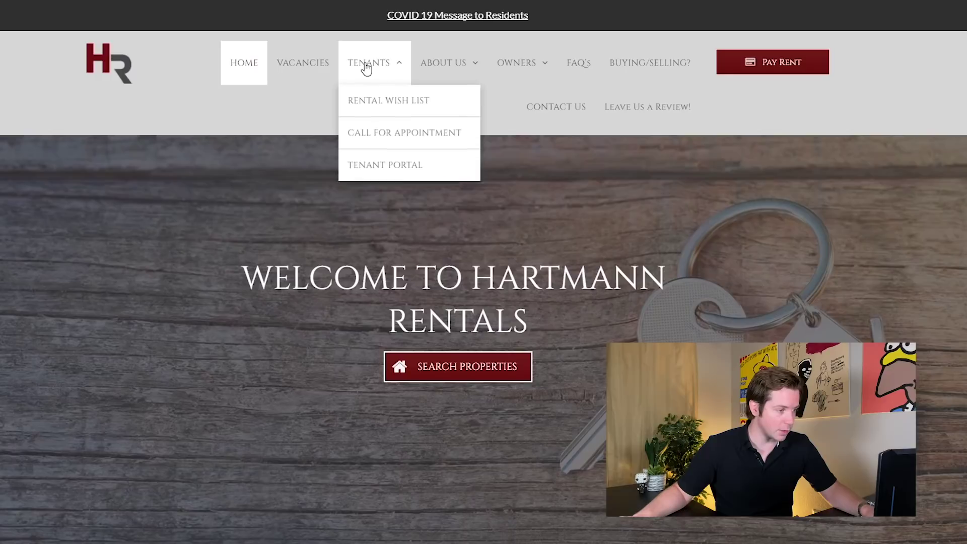
pyautogui.moveTo(368, 63)
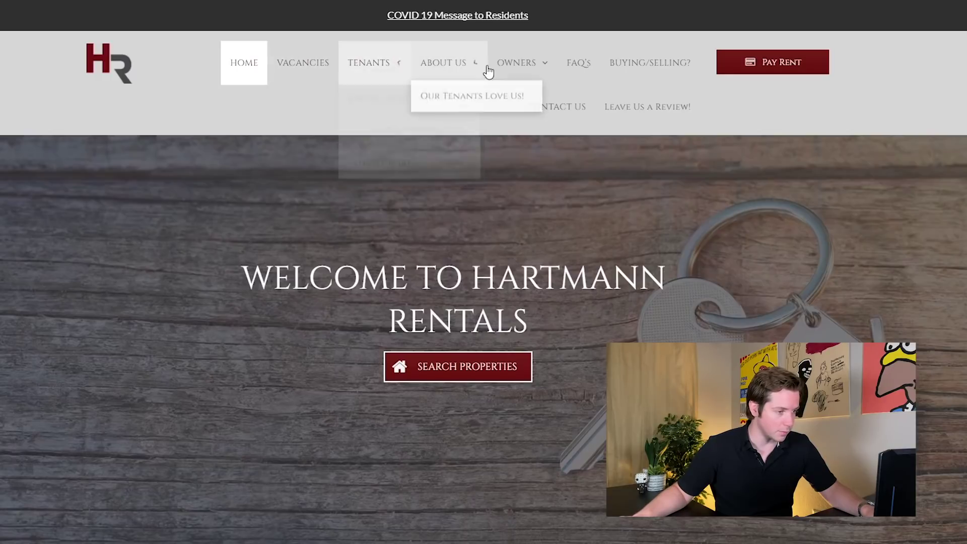
# Go to the Hartmann Realtors BUYING/SELLING site and open BUY YOUR DREAM HOME.
pyautogui.click(649, 63)
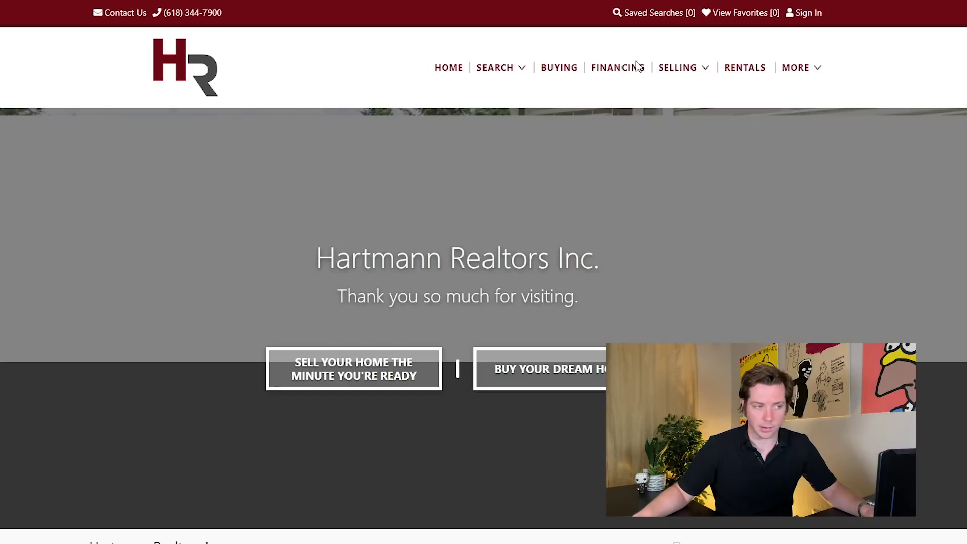
pyautogui.scroll(-3, 555, 195)
pyautogui.click(555, 195)
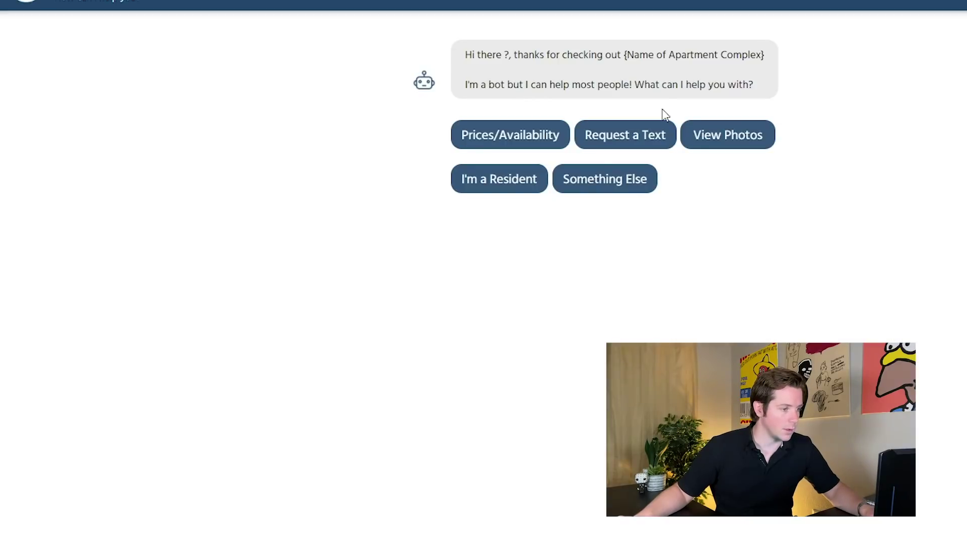
# Replace {Name of Apartment Complex} in the welcome message with INSERT REALESTATE NAME.
pyautogui.moveTo(713, 84); pyautogui.dragTo(459, 51)
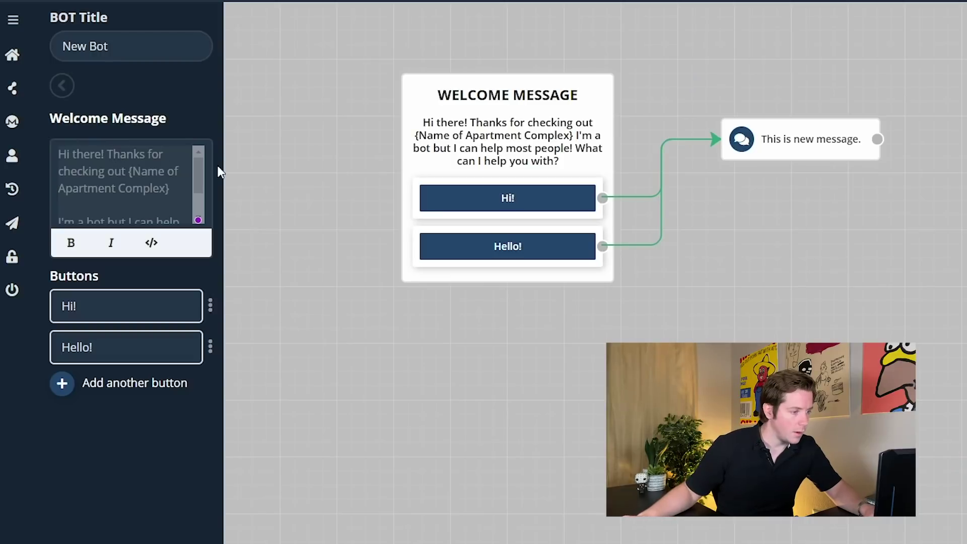
pyautogui.press('BackSpace')
pyautogui.write('INS')
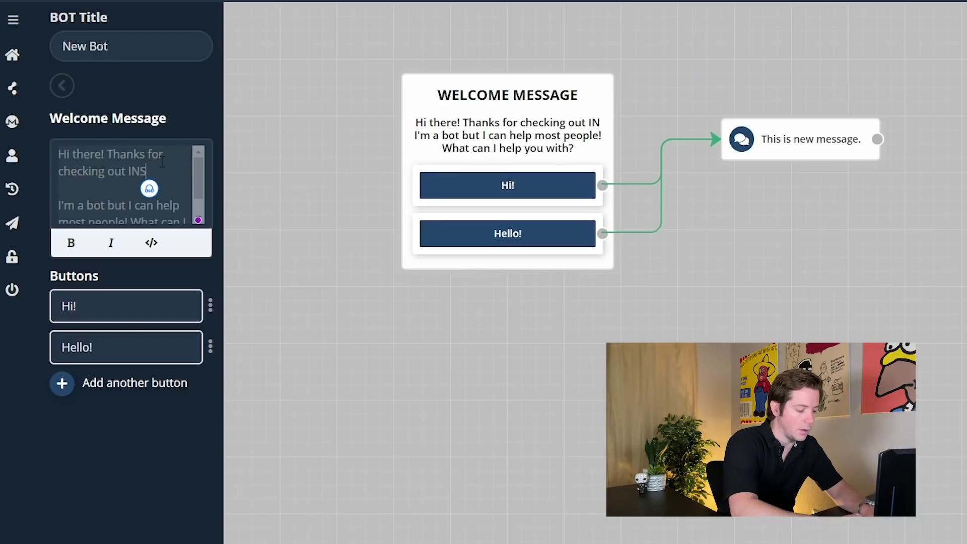
pyautogui.write('ERT REALESTATE NAME')
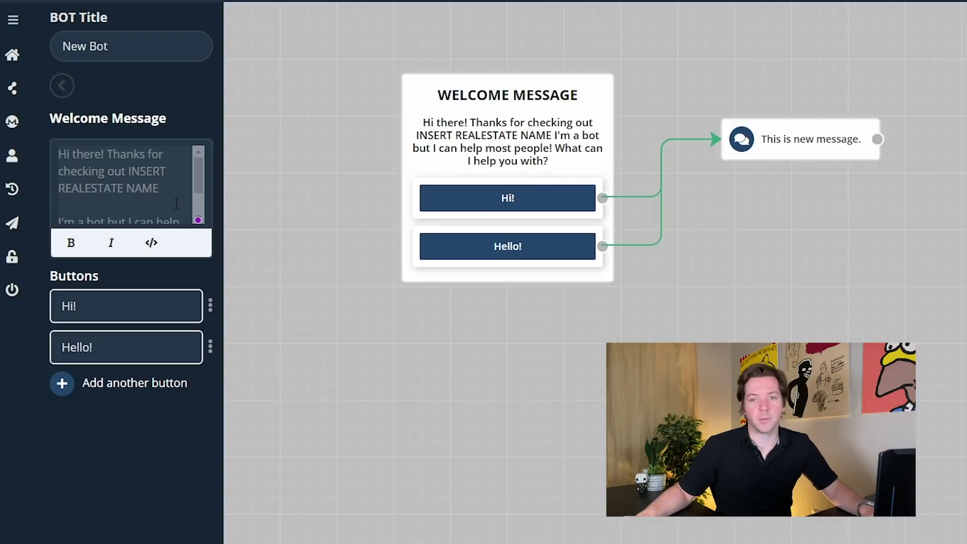
pyautogui.moveTo(198, 182); pyautogui.dragTo(199, 199)
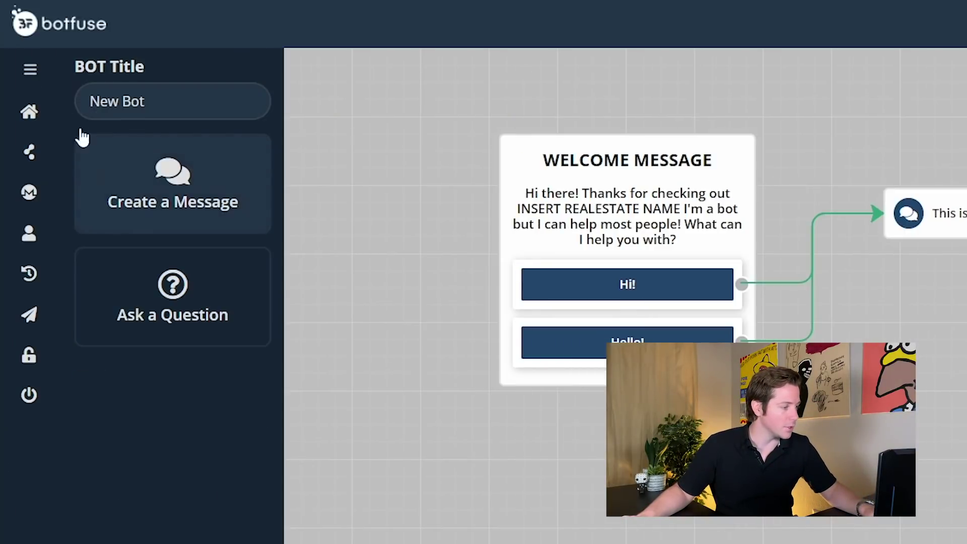
pyautogui.click(27, 68)
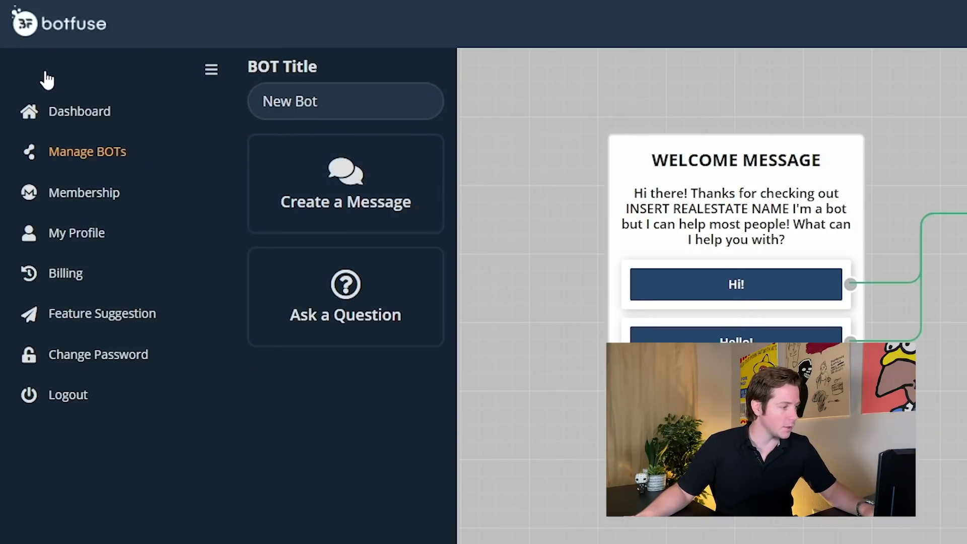
pyautogui.click(79, 112)
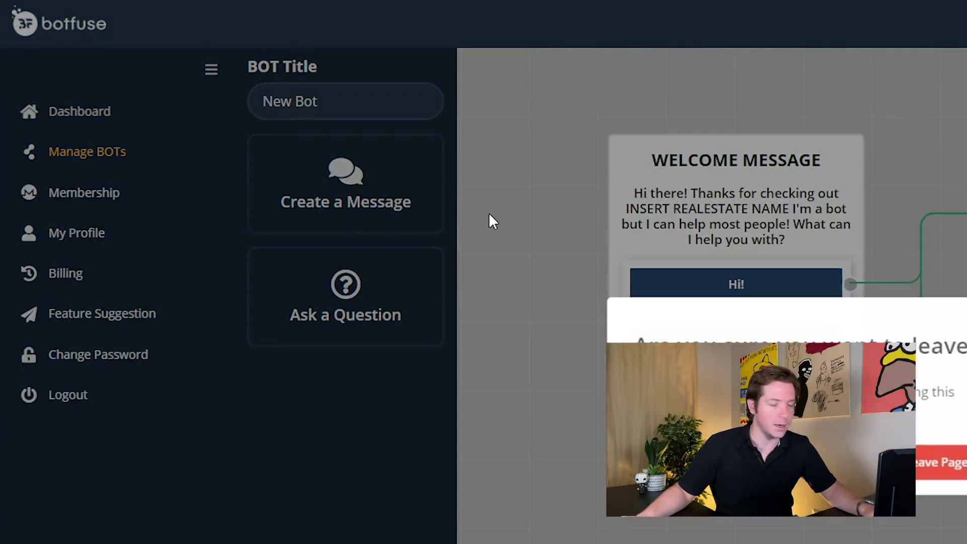
pyautogui.click(942, 469)
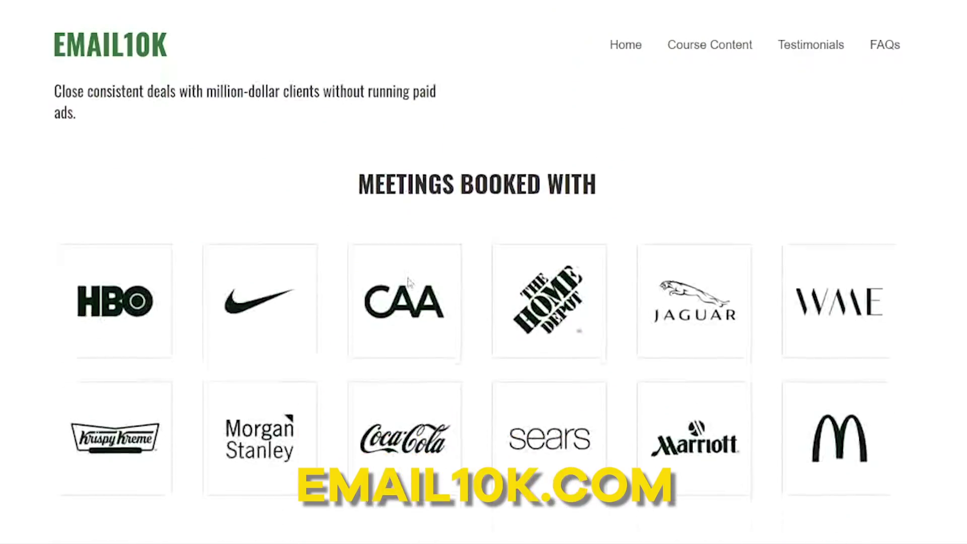
pyautogui.scroll(-5, 414, 257)
pyautogui.scroll(-3, 415, 256)
pyautogui.scroll(-5, 414, 258)
pyautogui.scroll(-5, 415, 257)
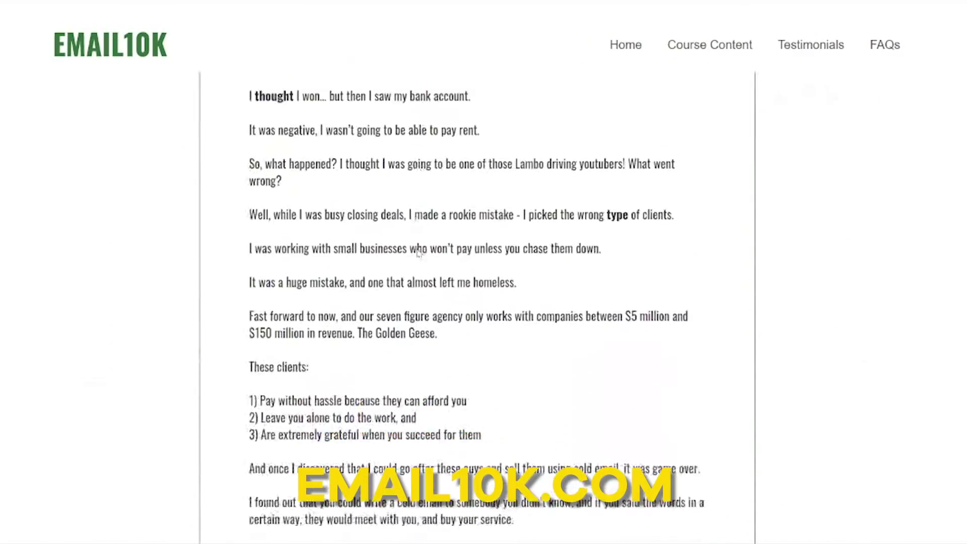
pyautogui.scroll(-5, 414, 257)
pyautogui.scroll(-4, 422, 251)
pyautogui.scroll(-5, 422, 252)
pyautogui.scroll(-2, 422, 251)
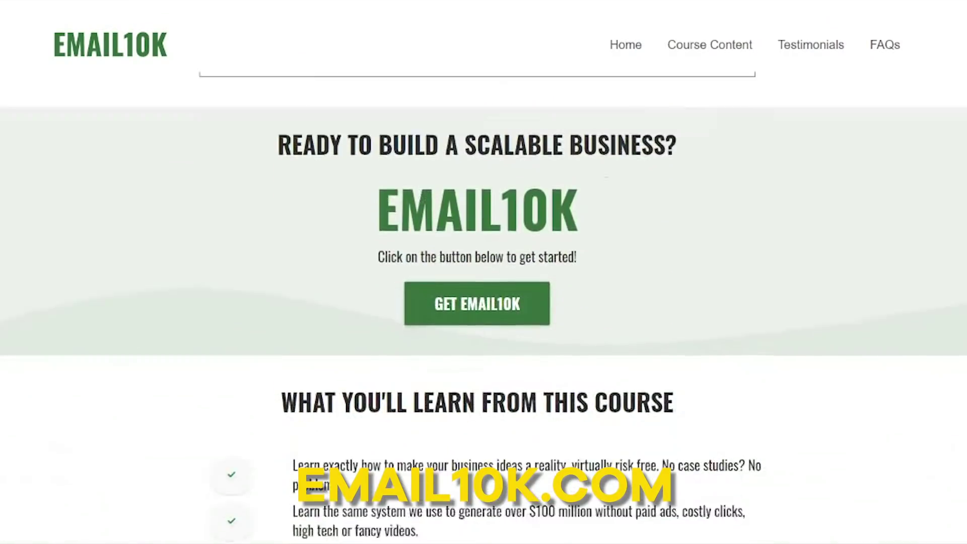
pyautogui.scroll(-5, 422, 252)
pyautogui.scroll(-4, 421, 253)
pyautogui.scroll(-5, 423, 255)
pyautogui.scroll(-5, 423, 255)
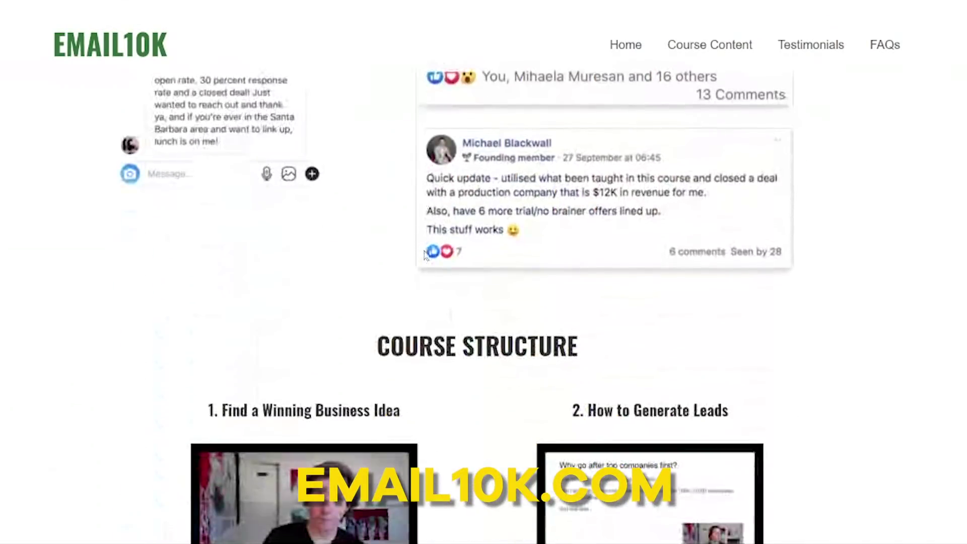
pyautogui.scroll(-5, 423, 255)
pyautogui.scroll(-5, 423, 256)
pyautogui.scroll(-5, 423, 255)
pyautogui.scroll(-5, 423, 255)
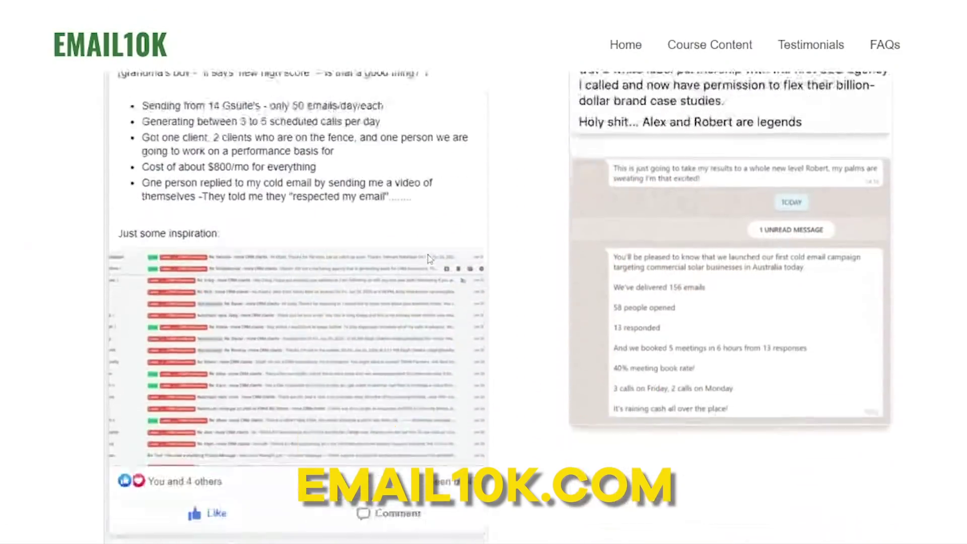